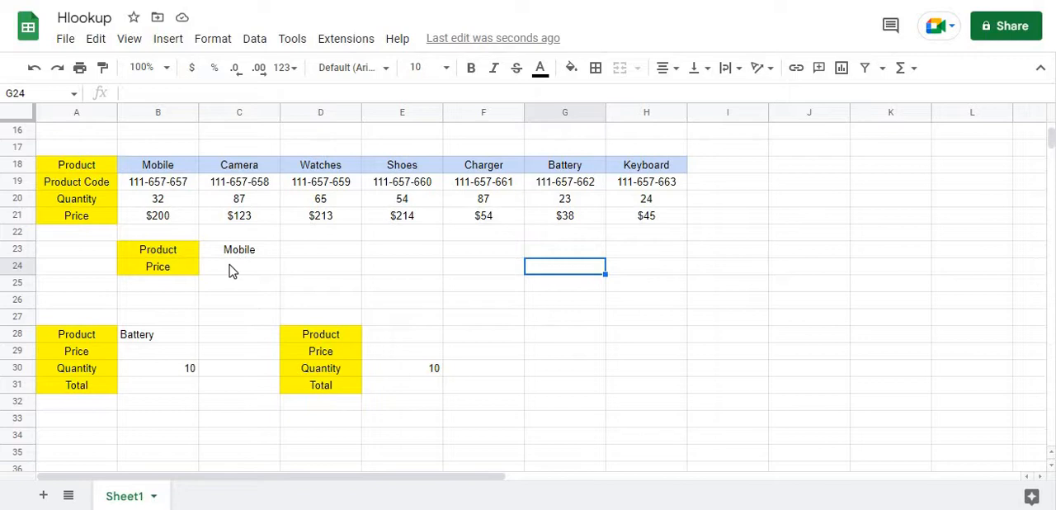
left_click(231, 271)
left_click(327, 247)
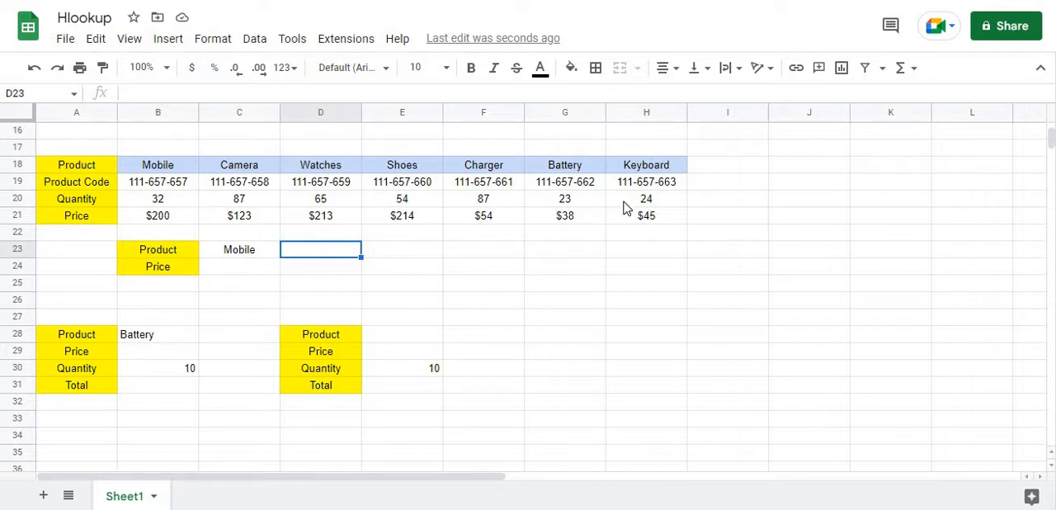
left_click(243, 253)
Enter =HLOOKUP(C23,B18:H21,4,0) in C24 to look up the price of the product in C23
left_click(247, 268)
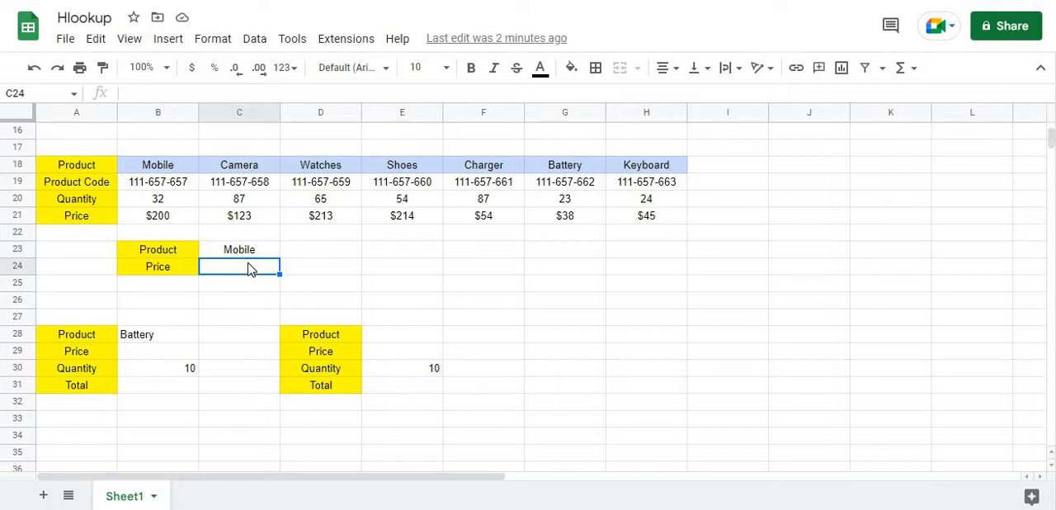
type("=")
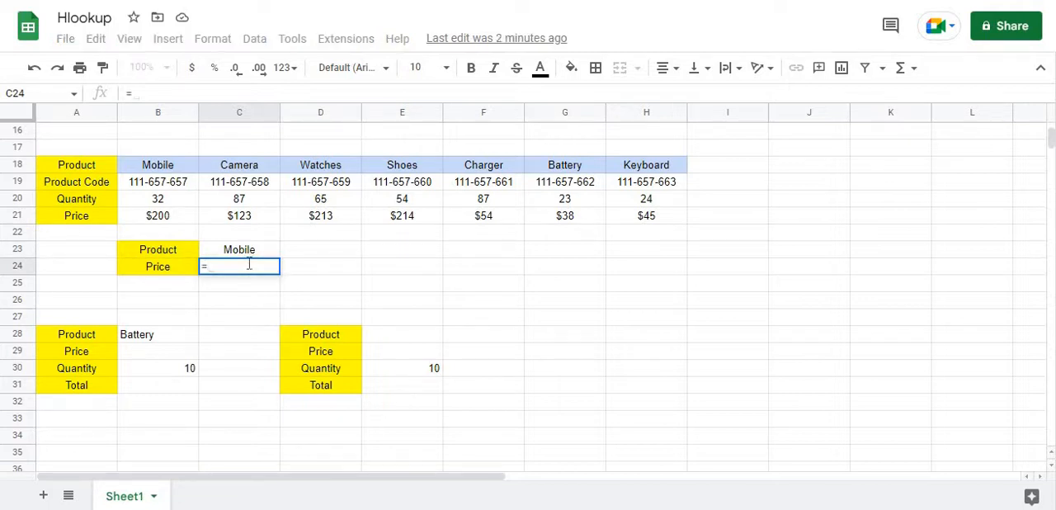
type("hl")
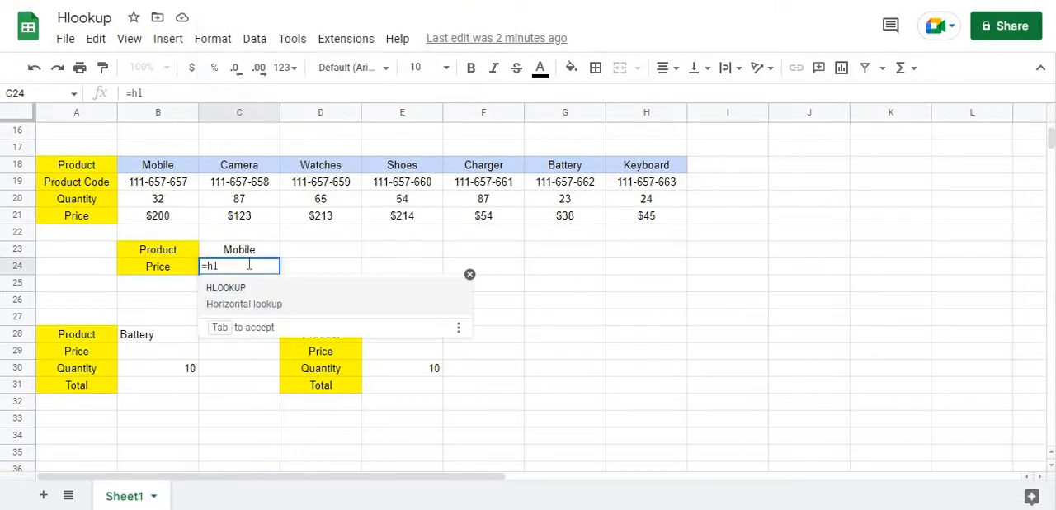
left_click(279, 293)
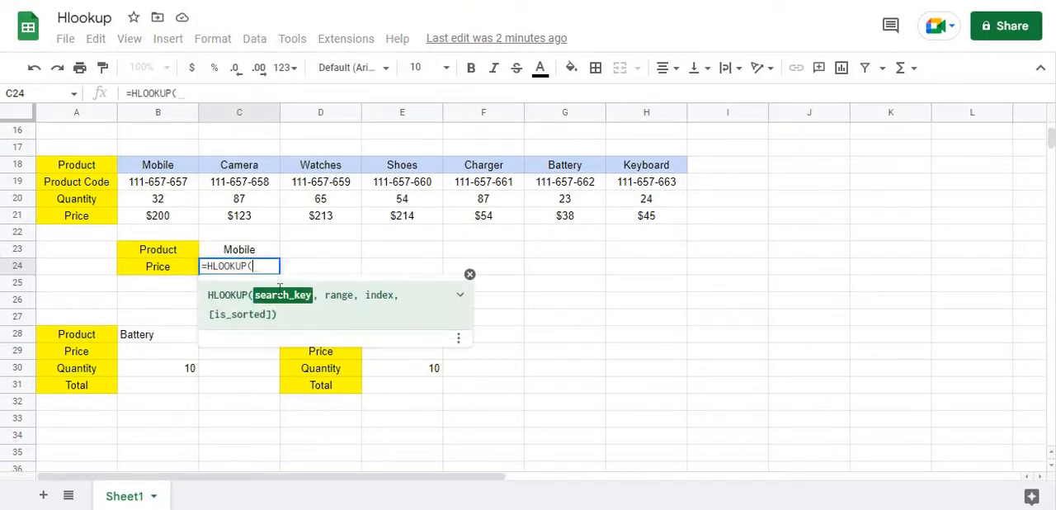
left_click(240, 251)
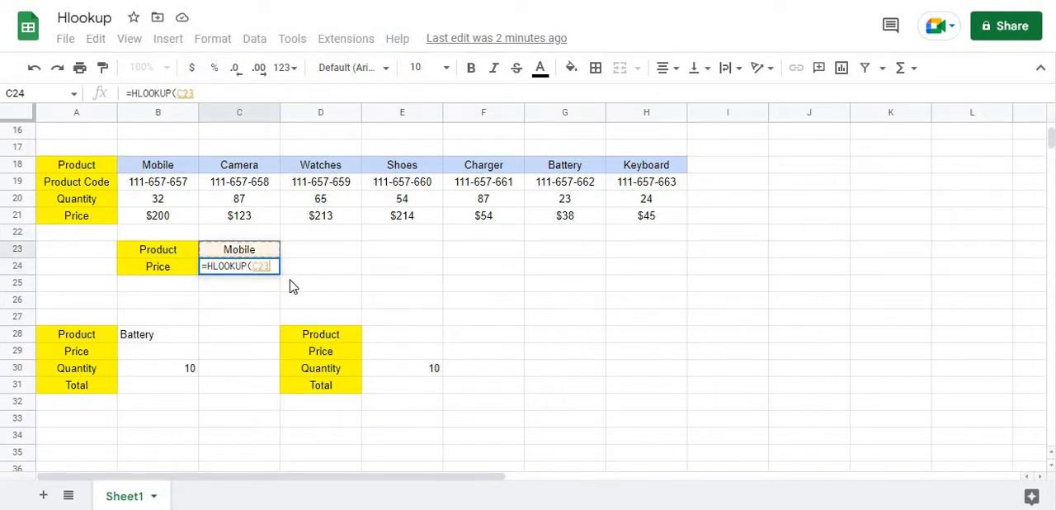
type(",")
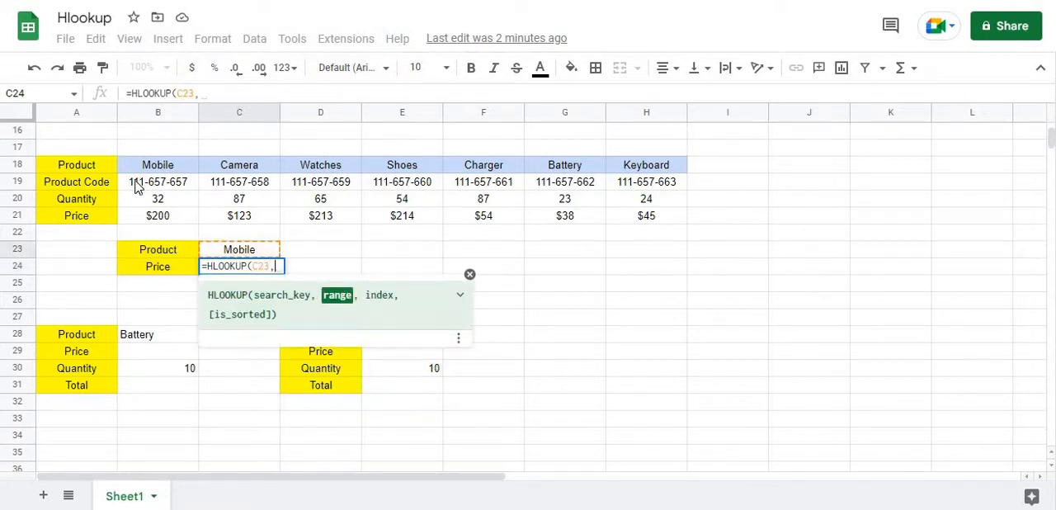
left_click_drag(148, 169, 642, 218)
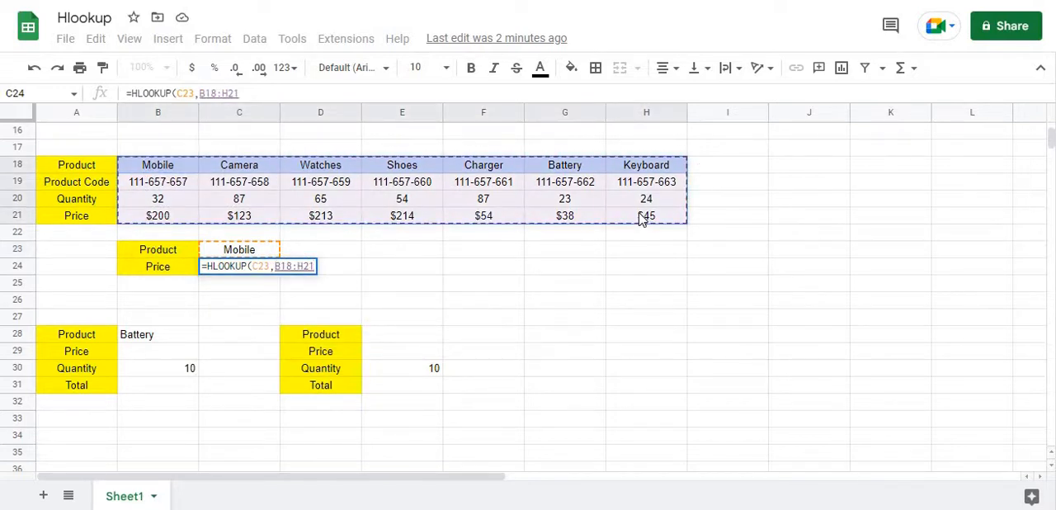
type(",")
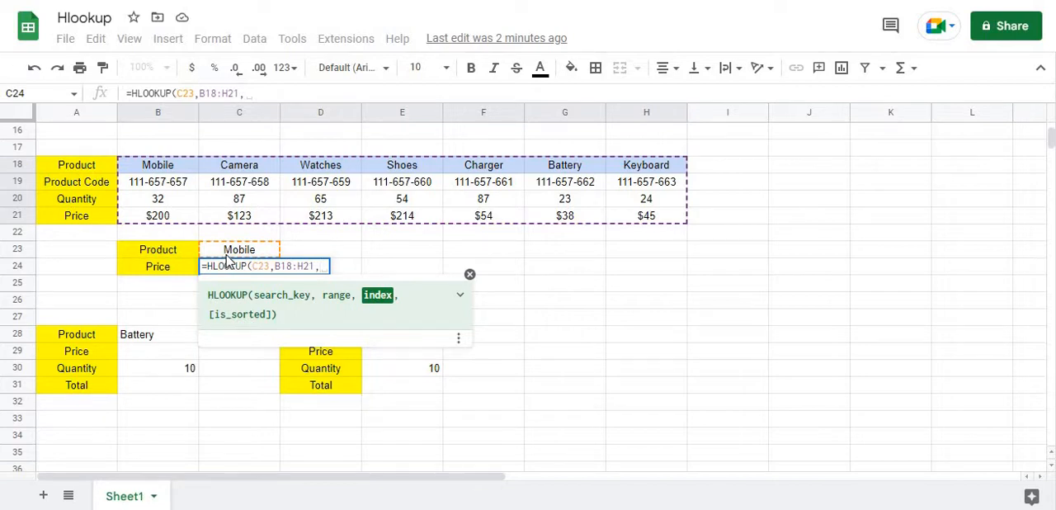
type("4,")
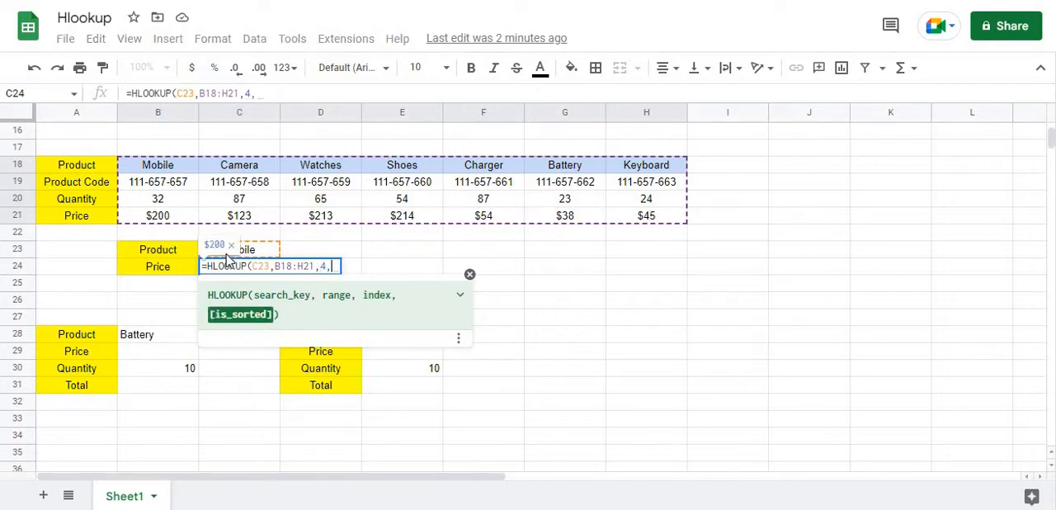
type("0")
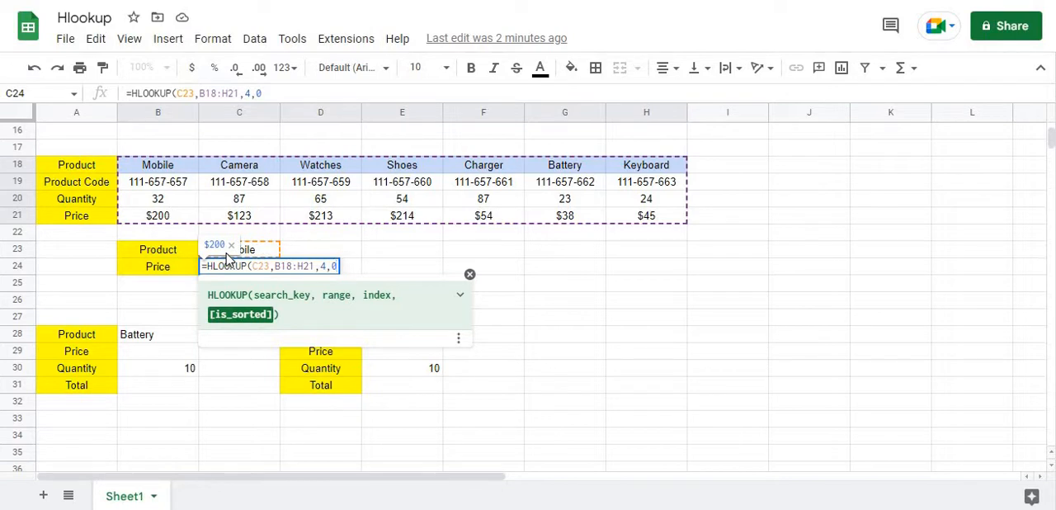
type(")")
key("Return")
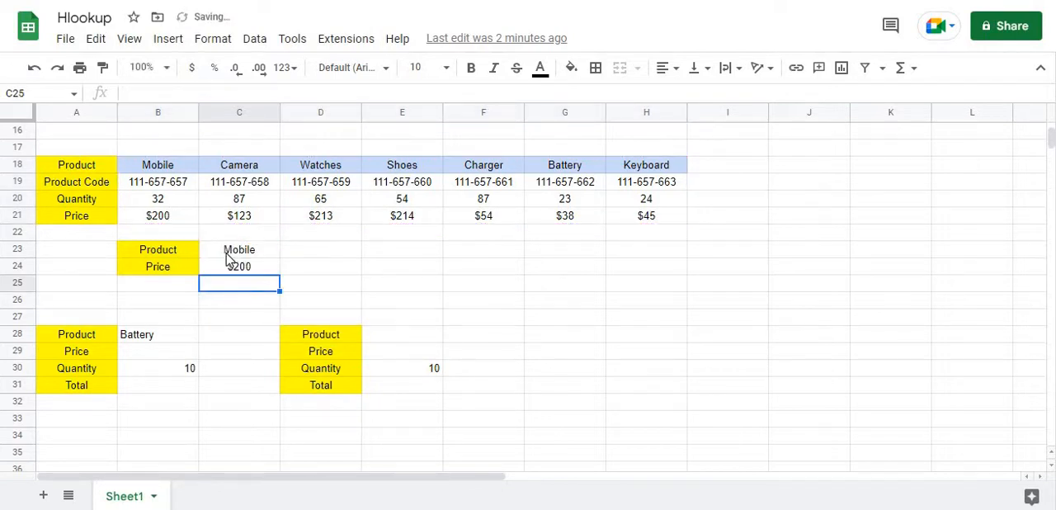
Change the product in C23 to camera
left_click(241, 254)
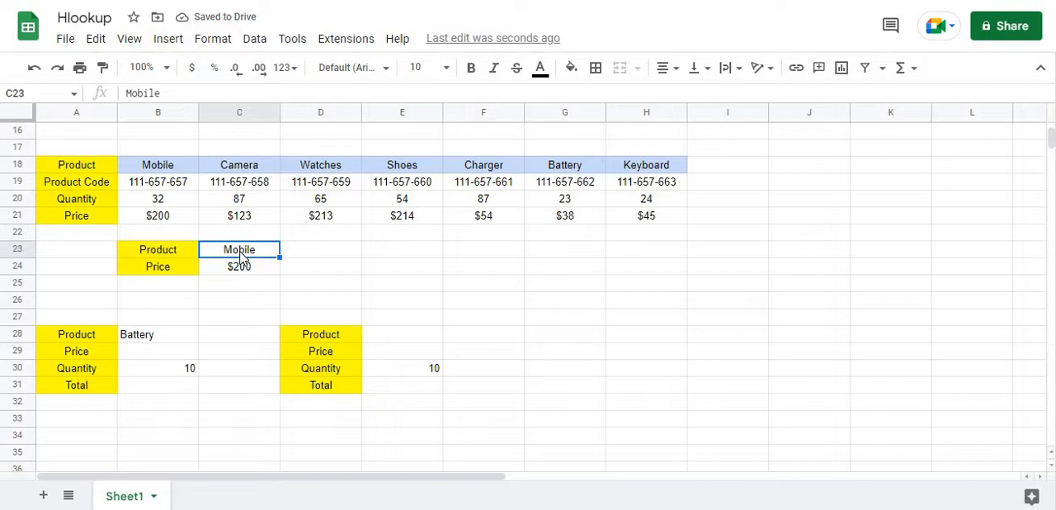
type("camera")
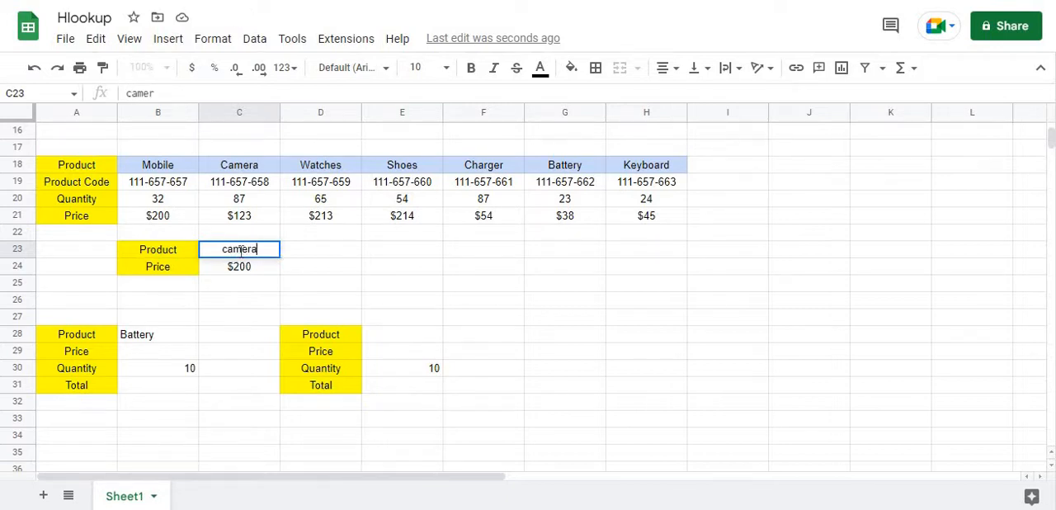
key("Return")
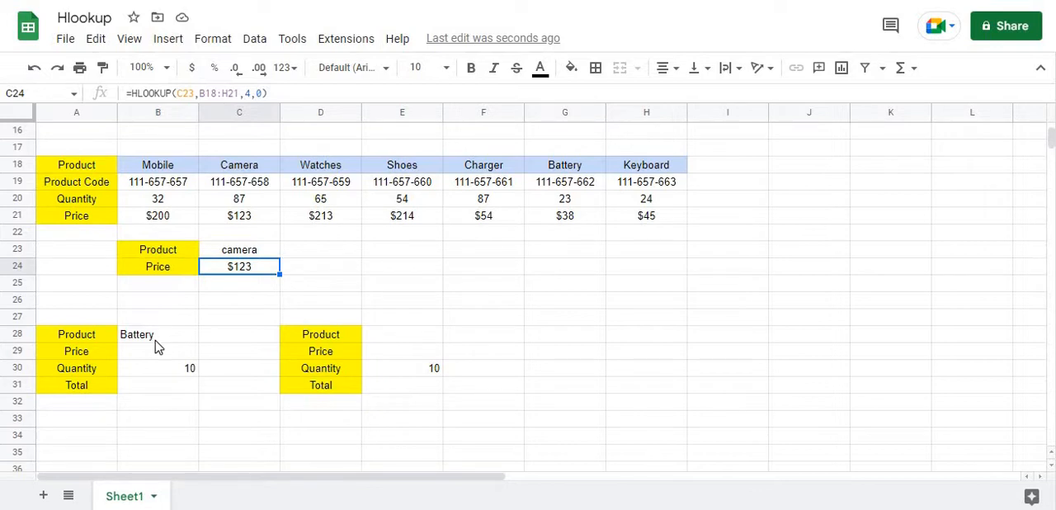
Clear the quantity in B30 and enter =HLOOKUP(B28,B18:H21,4,0) in B29 to look up the Battery price
left_click(163, 373)
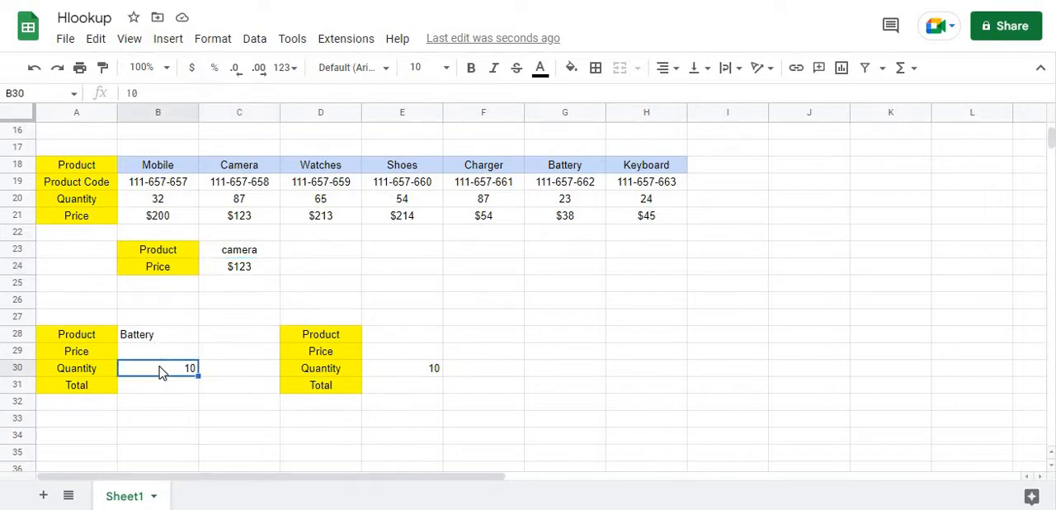
key("Delete")
left_click(162, 354)
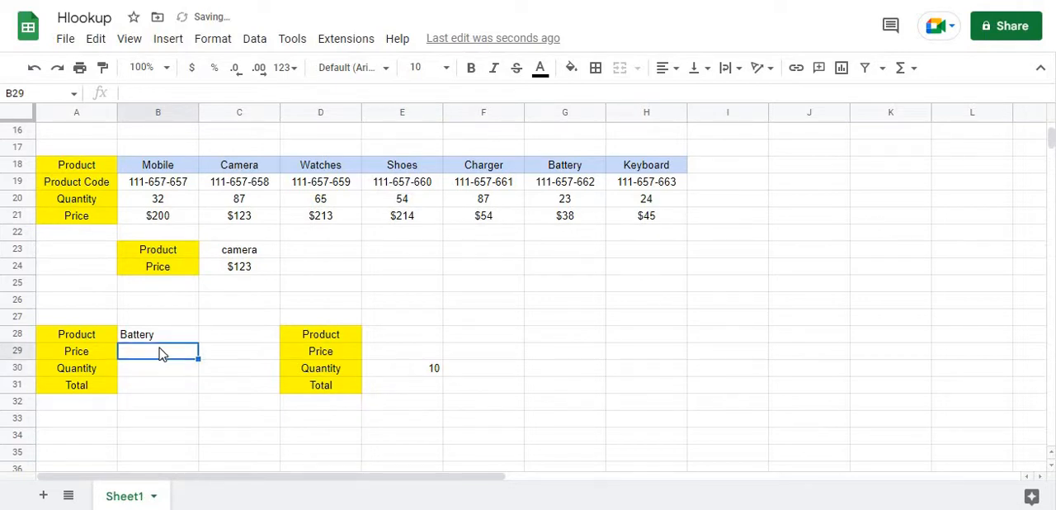
type("=")
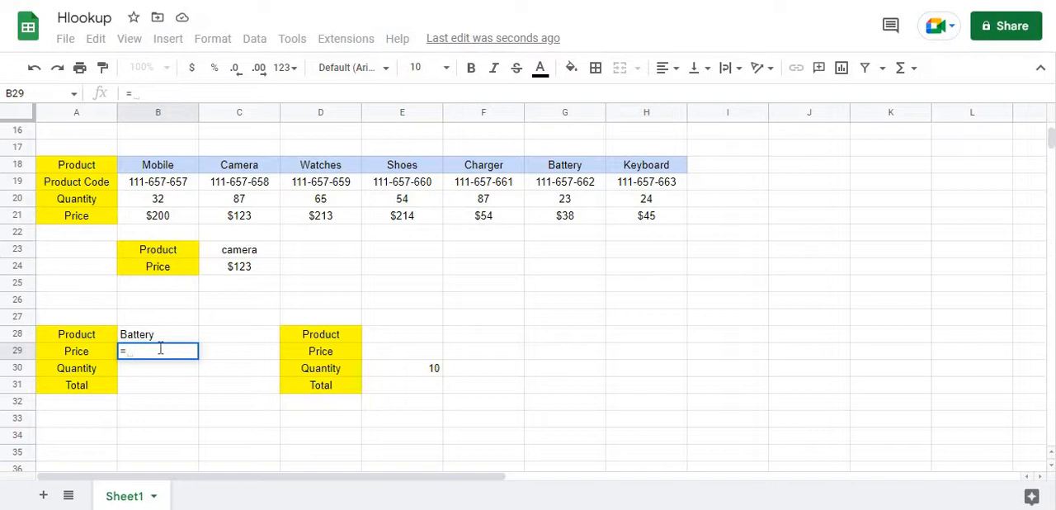
type("hloo")
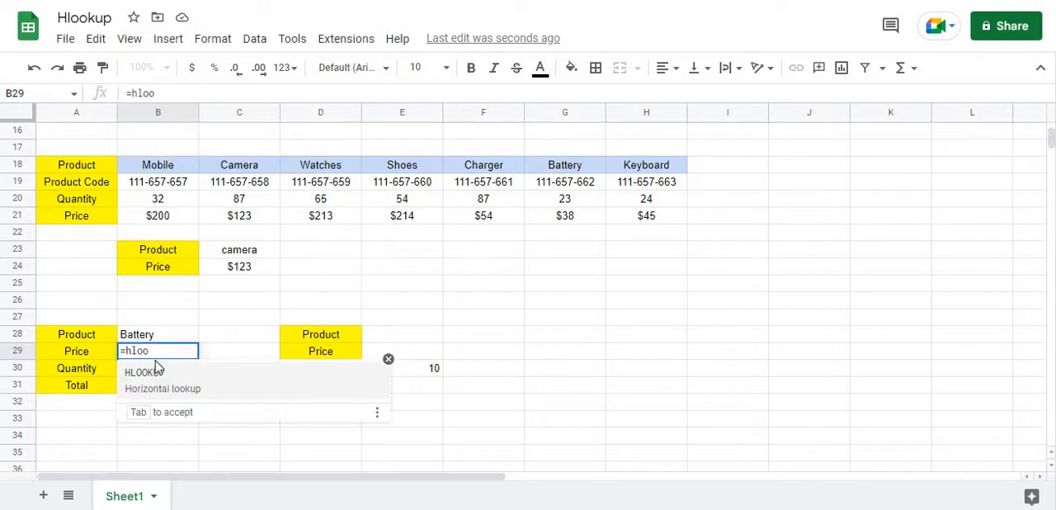
left_click(150, 373)
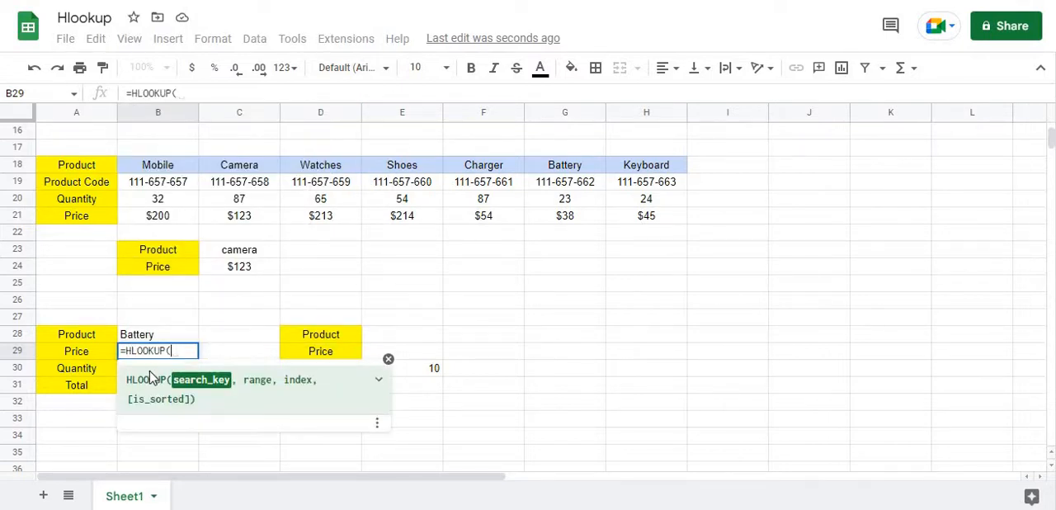
left_click(144, 338)
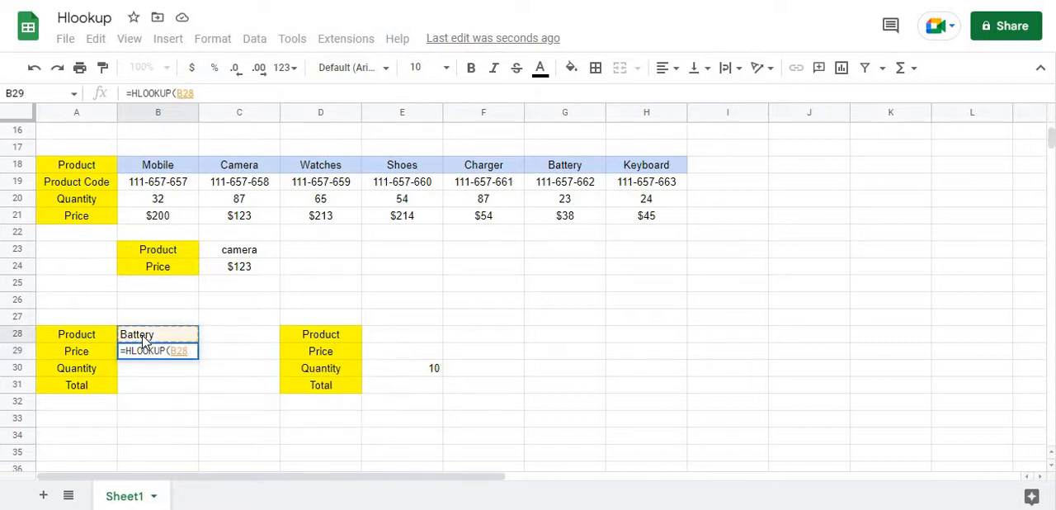
type(",")
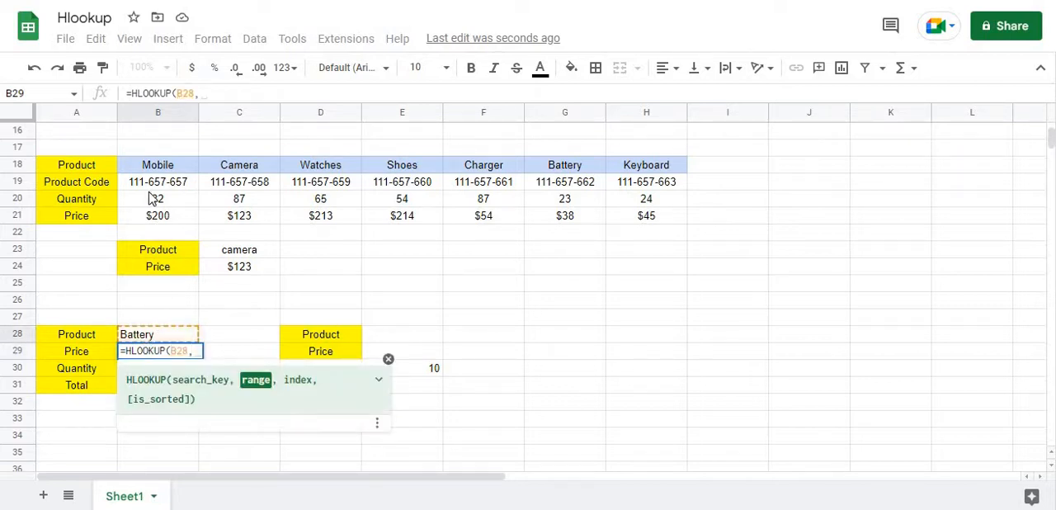
left_click_drag(157, 169, 627, 223)
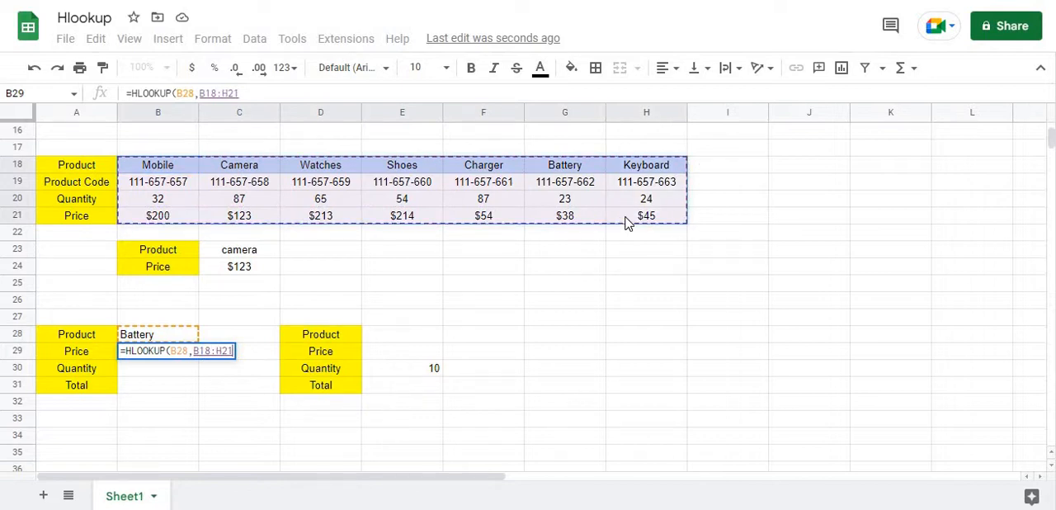
type(",")
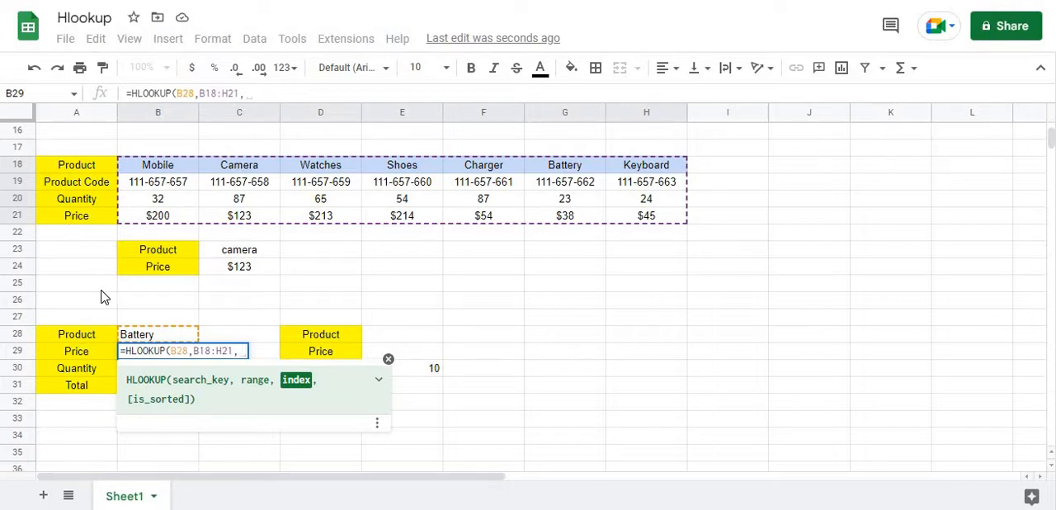
type("4")
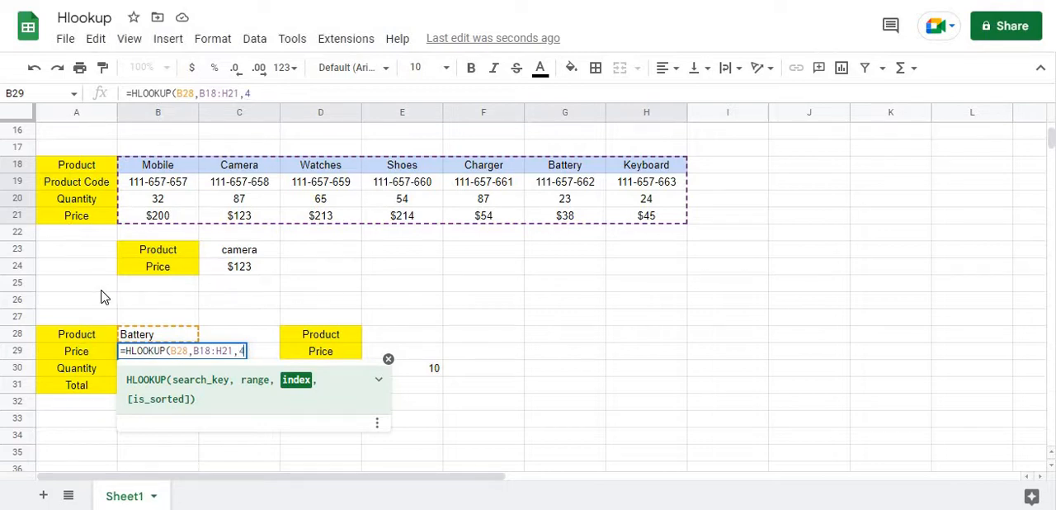
type(",")
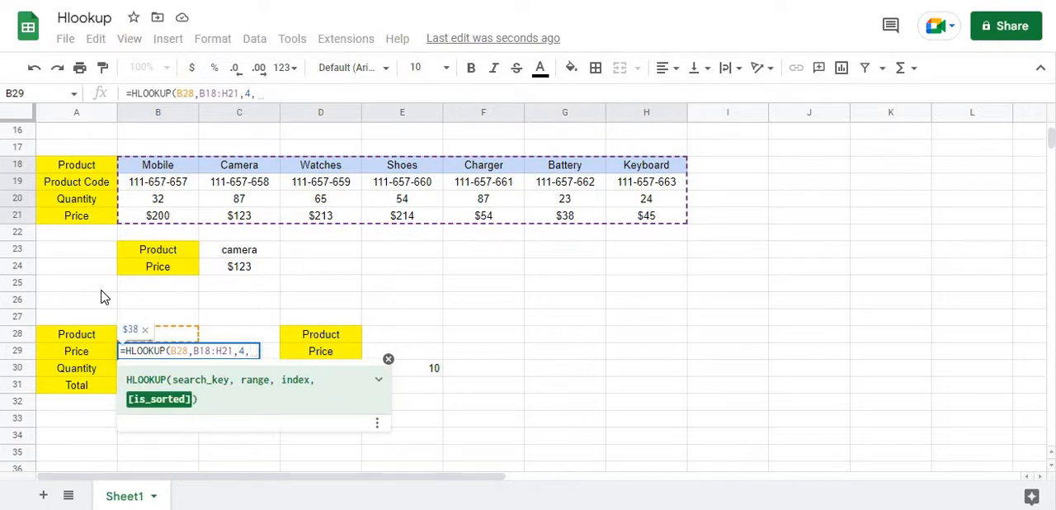
type("0)")
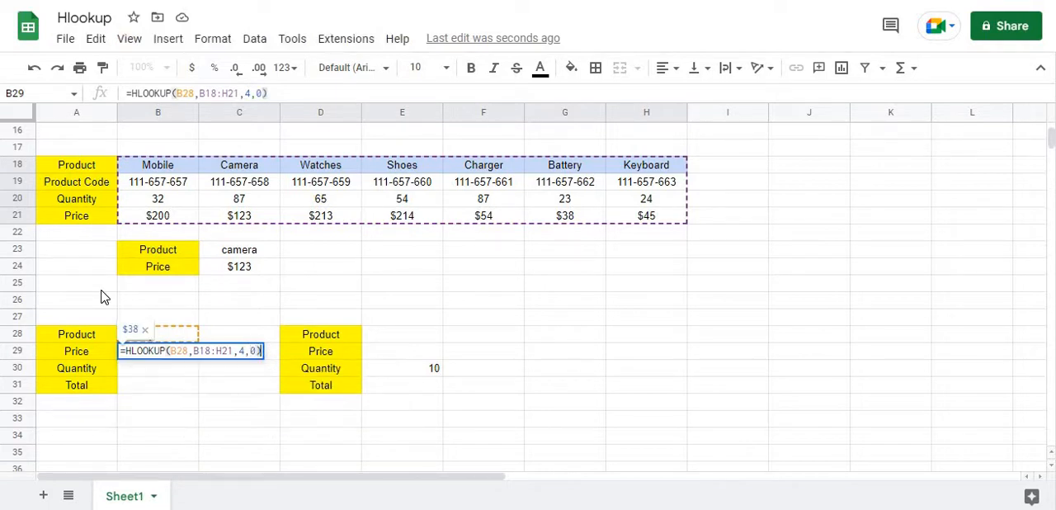
key("Return")
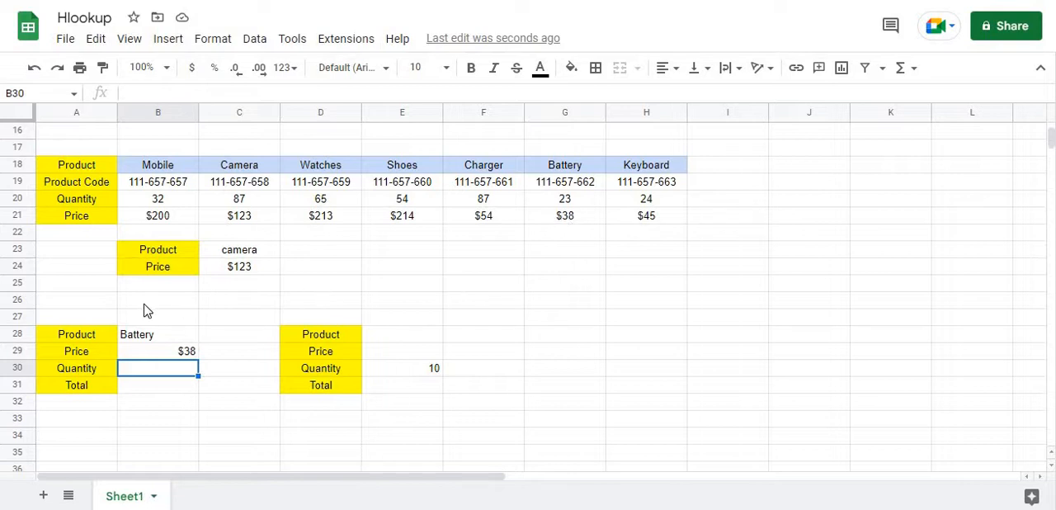
Enter =B30*B29 in B31 to calculate the Battery total from quantity and price
left_click(151, 391)
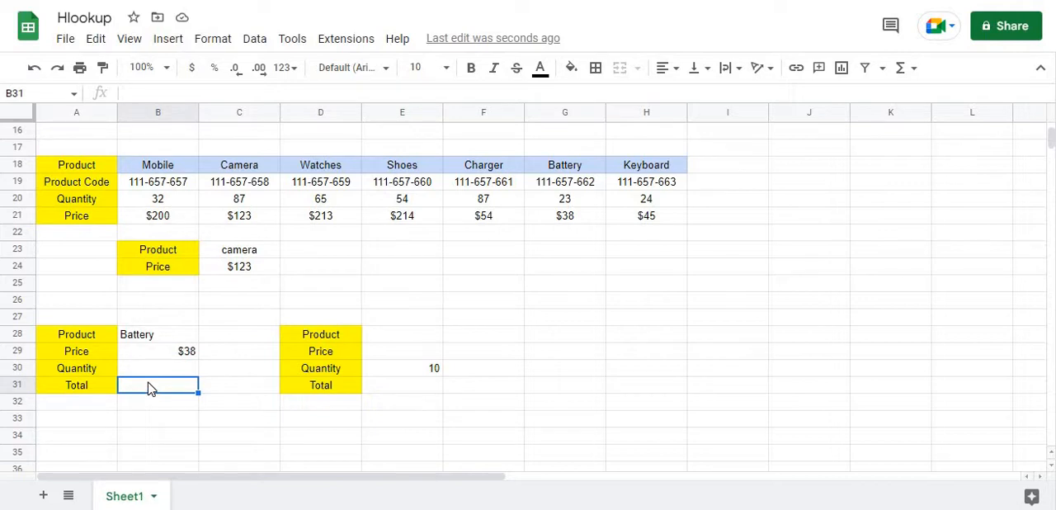
type("=")
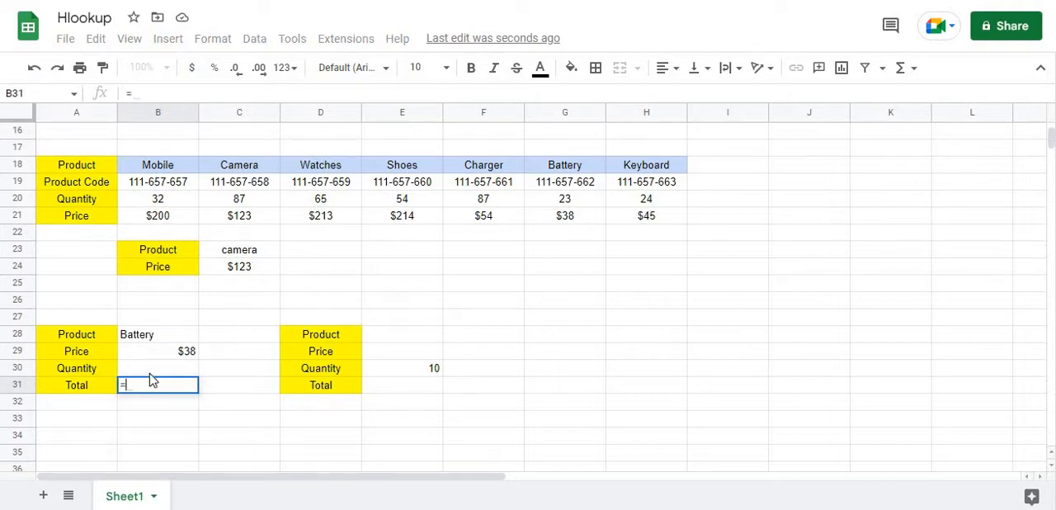
left_click(152, 373)
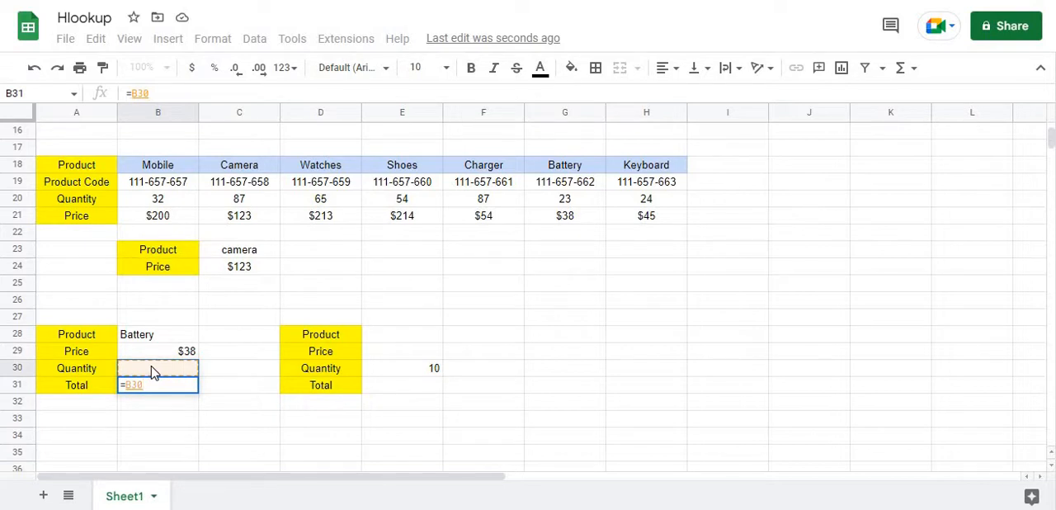
type("*")
left_click(162, 357)
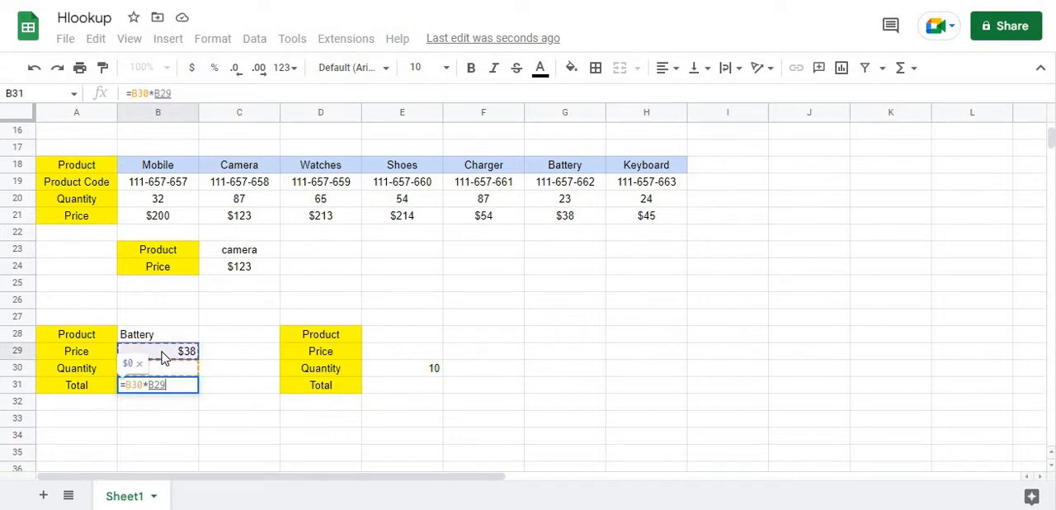
key("Return")
Set the Battery quantity in B30 to 10
left_click(169, 374)
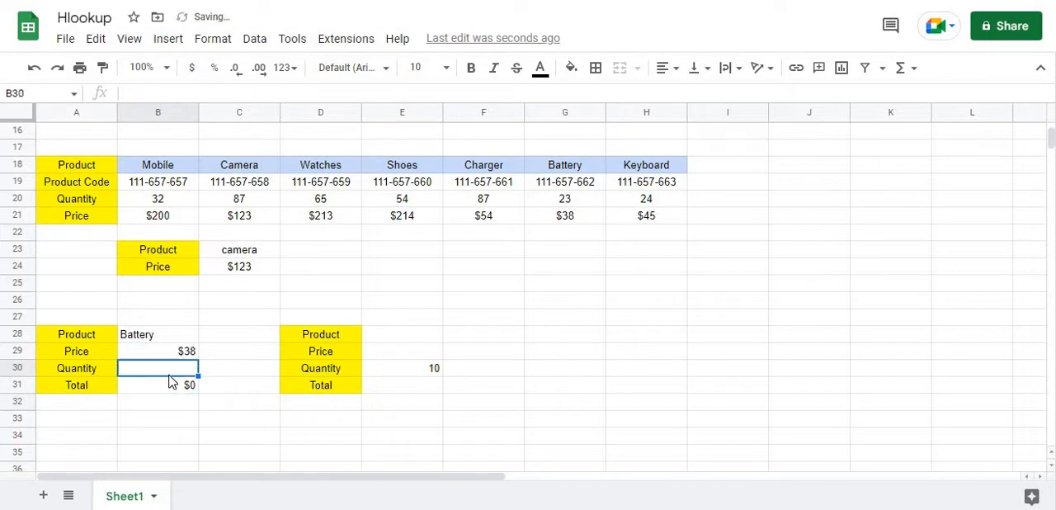
type("10")
key("Return")
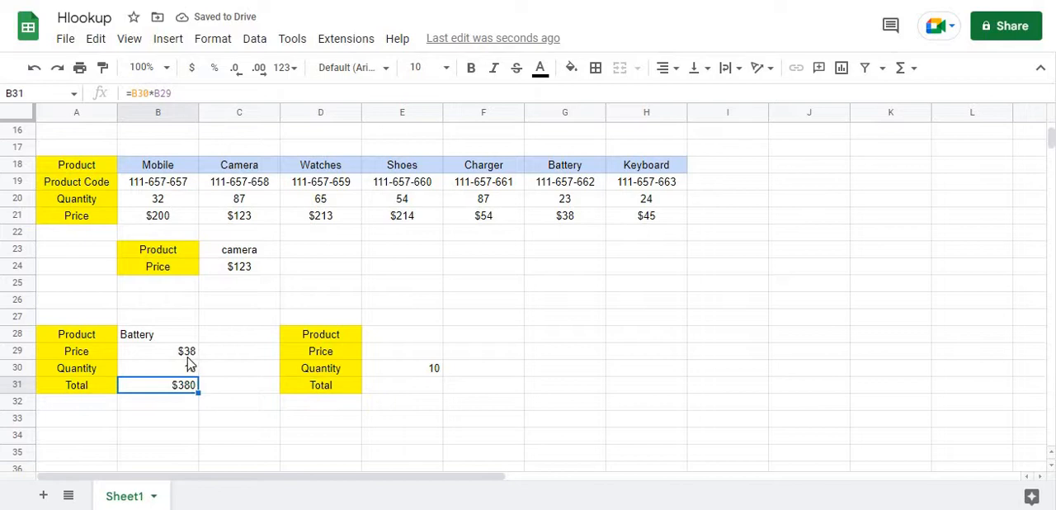
left_click(187, 371)
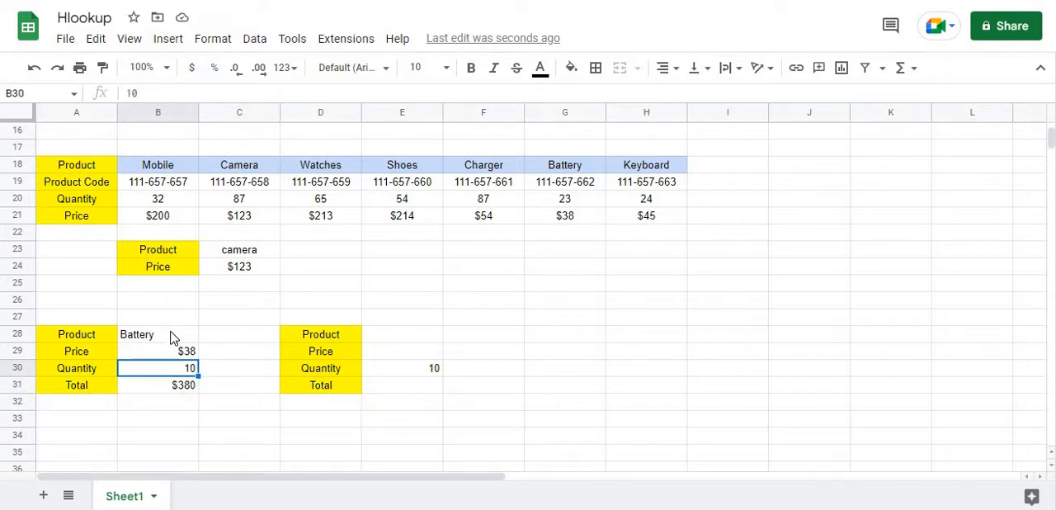
Change the product in B28 to camera and set its quantity in B30 to 20
left_click(172, 337)
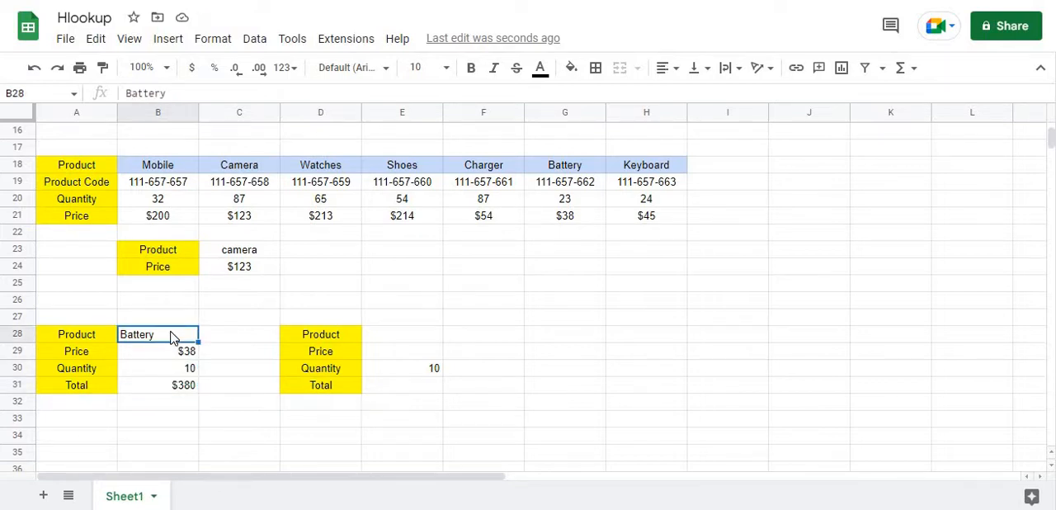
type("camera")
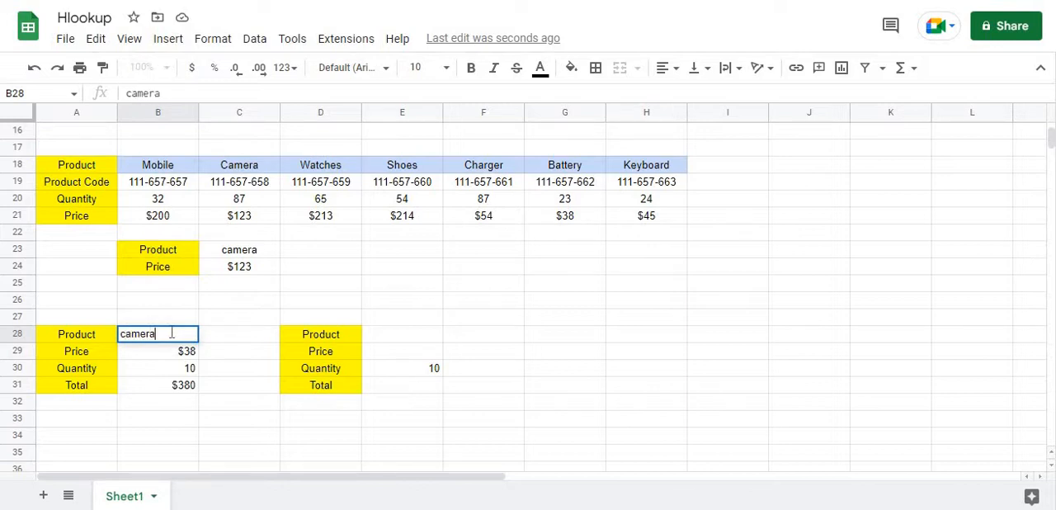
key("Return")
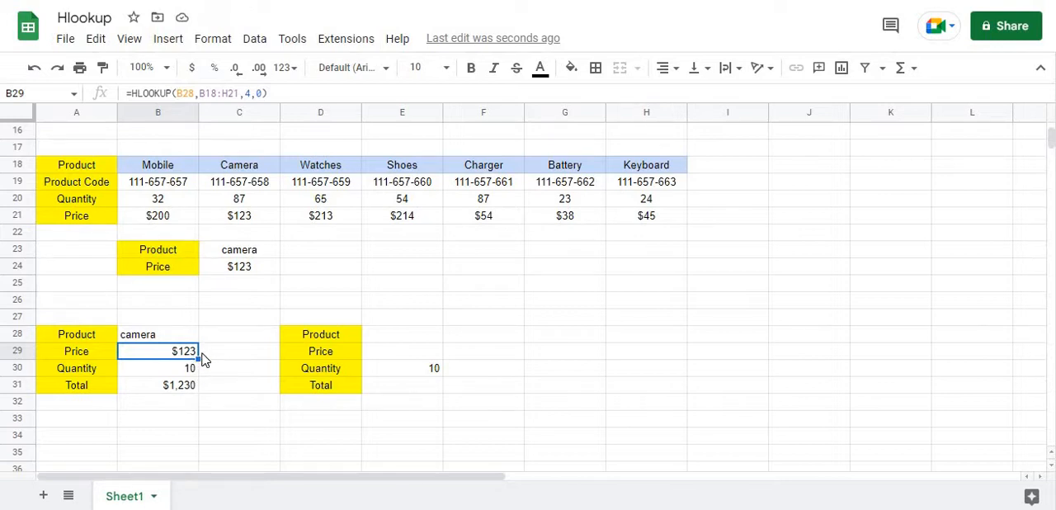
left_click(170, 368)
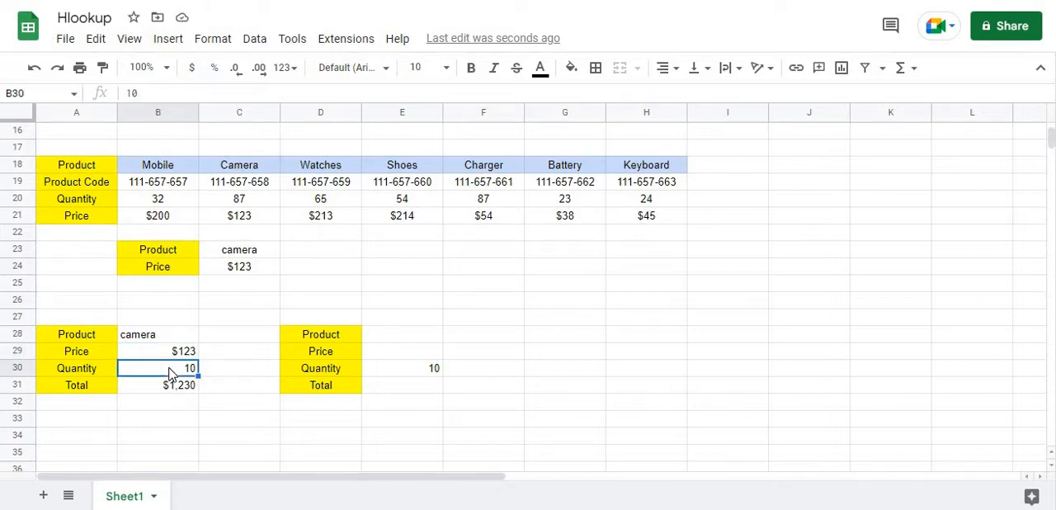
type("20")
key("Return")
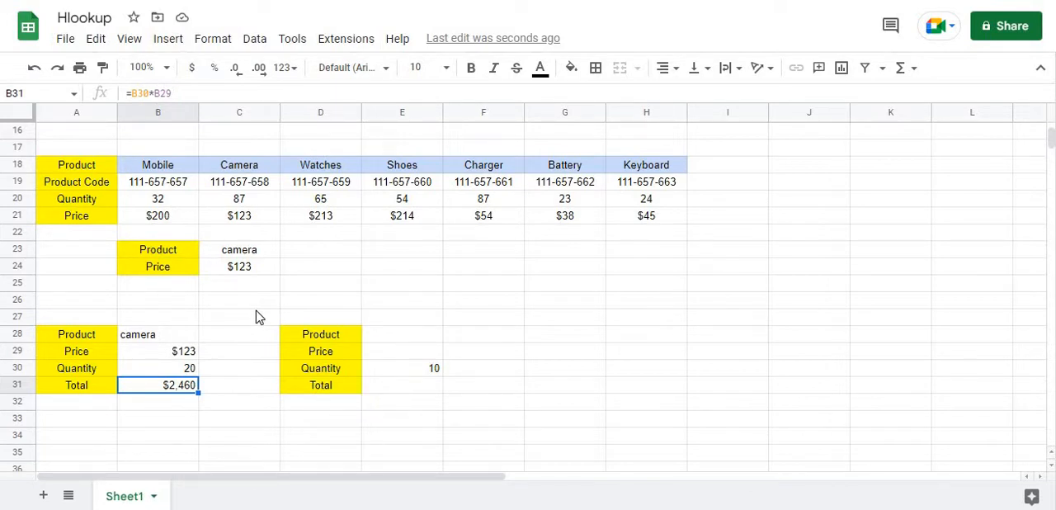
Clear the product in C23 and keep that cell selected
left_click(246, 252)
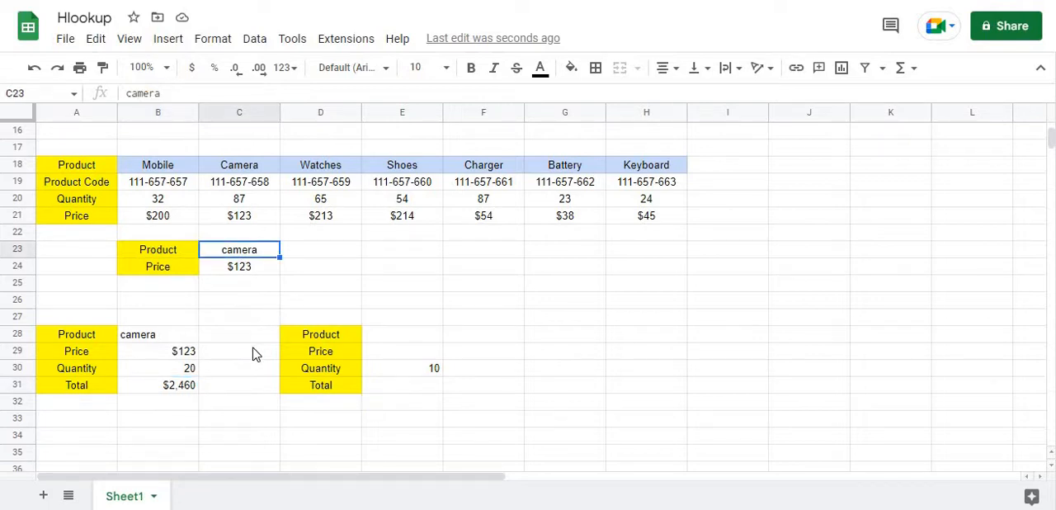
key("Delete")
left_click(302, 274)
left_click(257, 244)
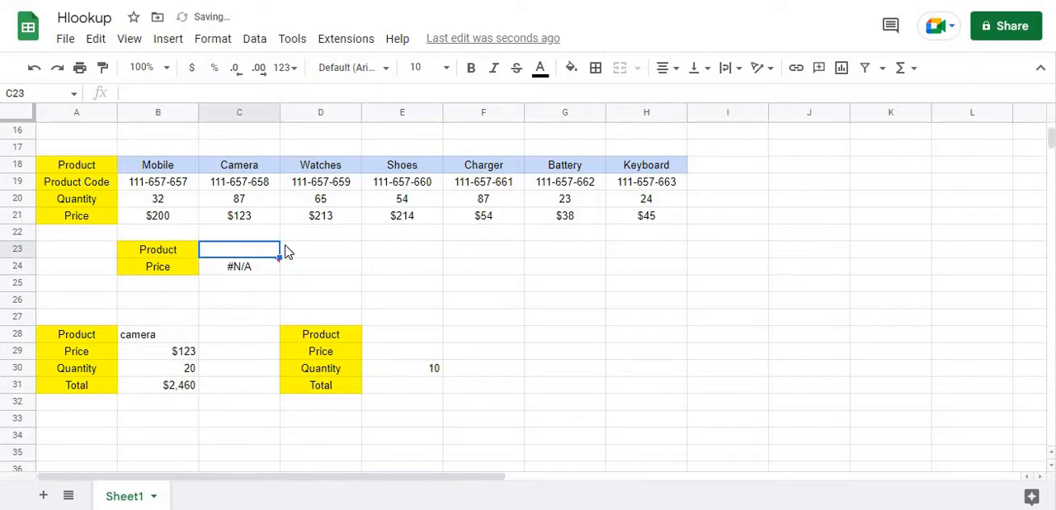
Start a data validation rule for C23 with the List from a range criteria
left_click(254, 39)
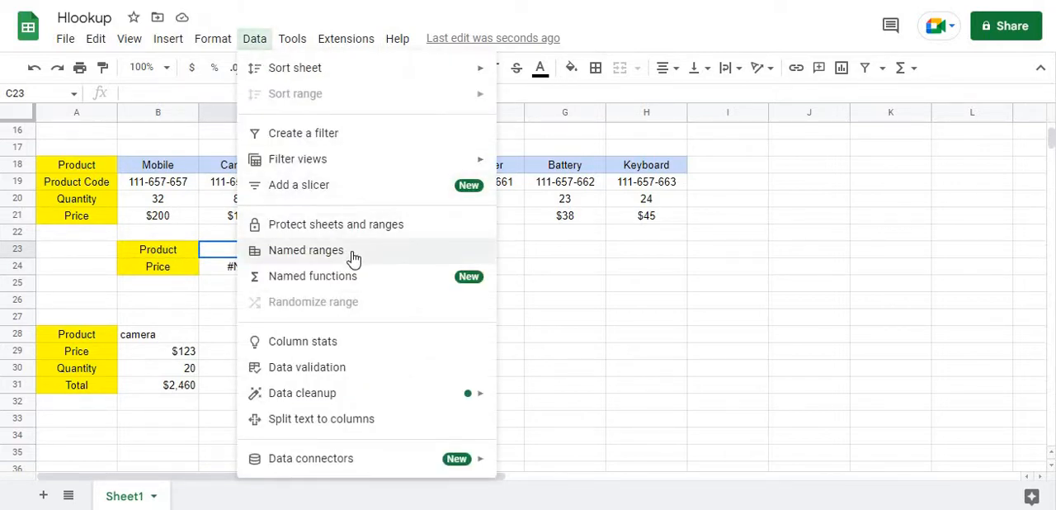
left_click(346, 365)
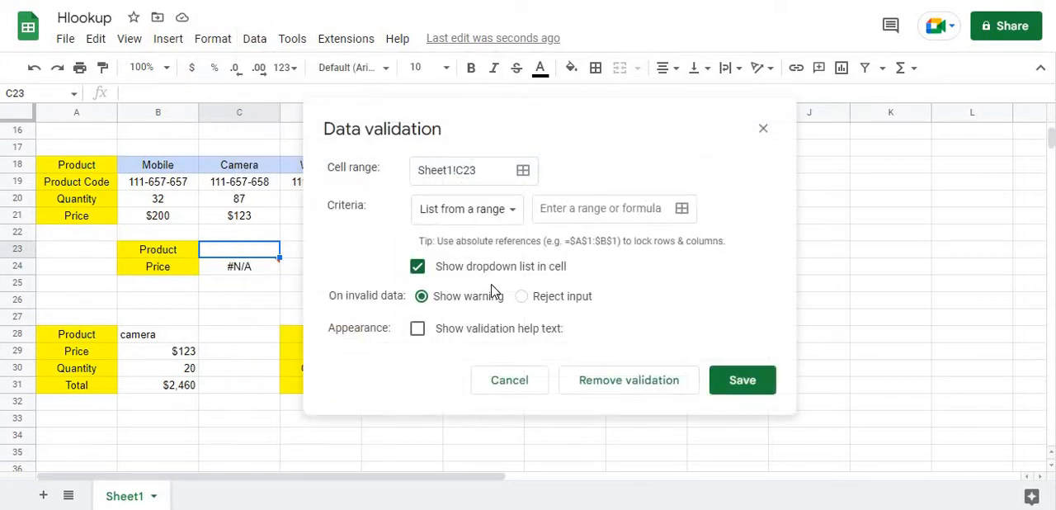
left_click(490, 217)
left_click(502, 215)
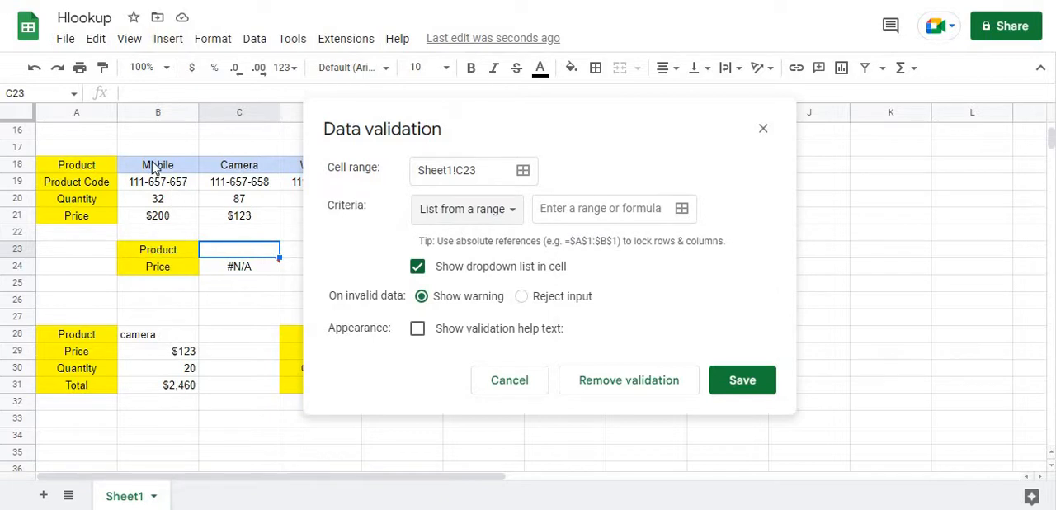
left_click_drag(153, 167, 382, 170)
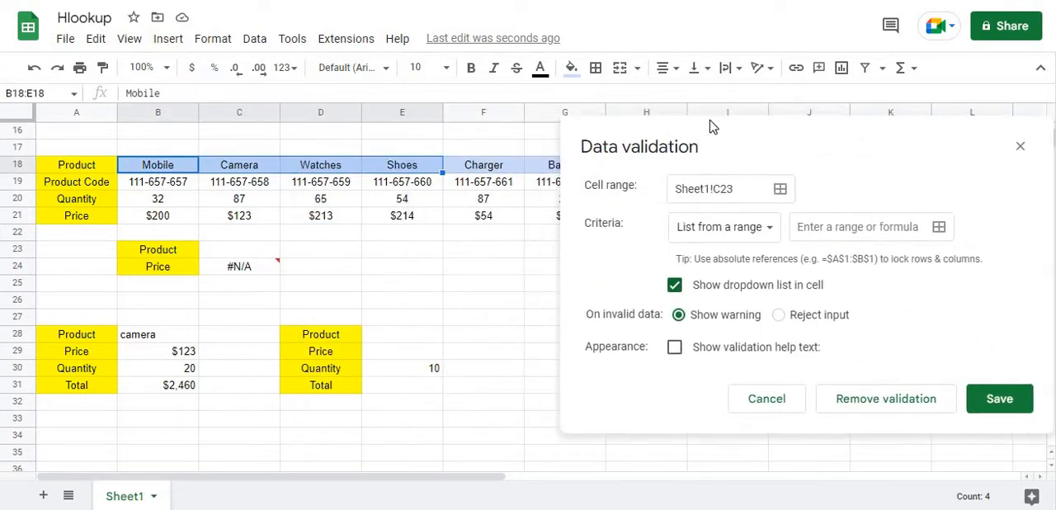
left_click(788, 220)
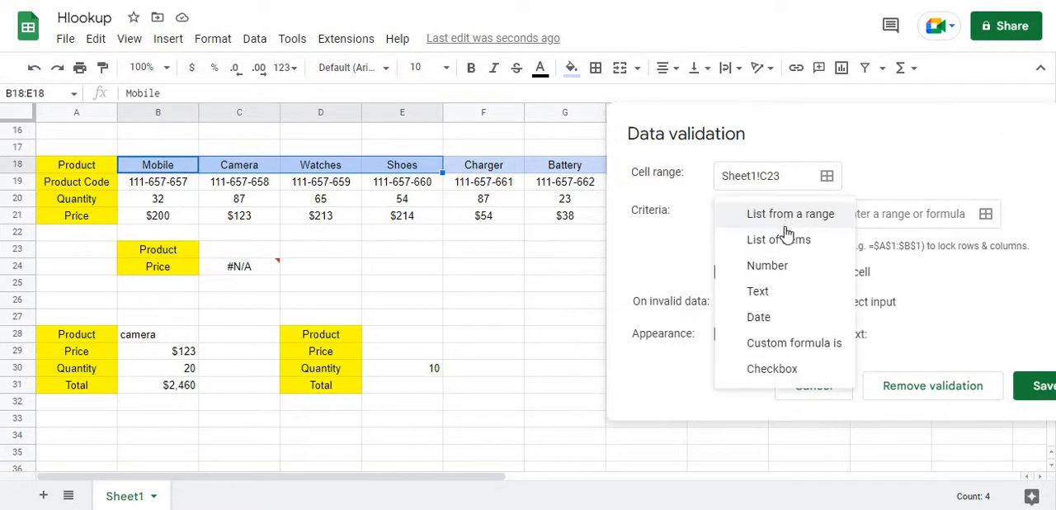
left_click(782, 221)
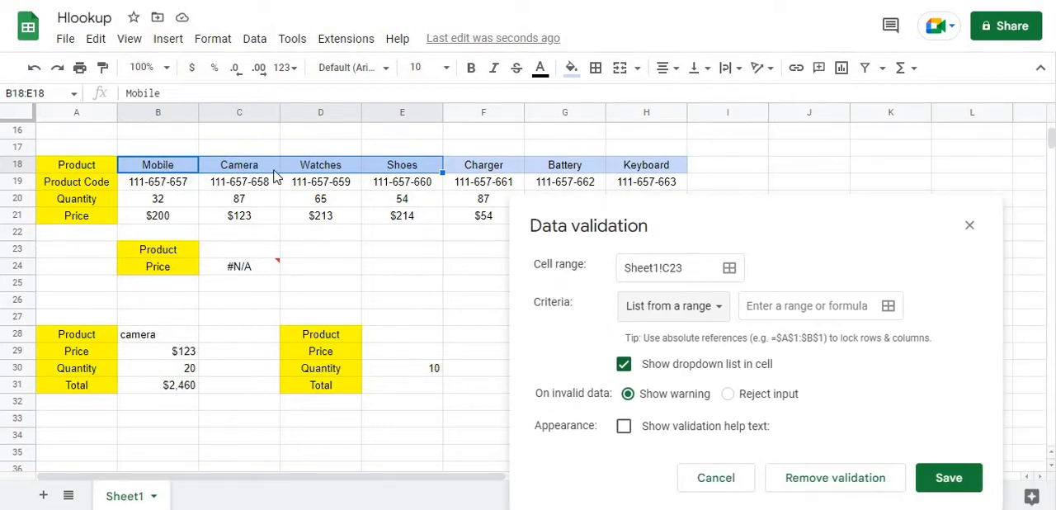
Use the product names in B18:H18 as the validation source range and save the rule
left_click_drag(417, 178, 646, 171)
left_click(752, 306)
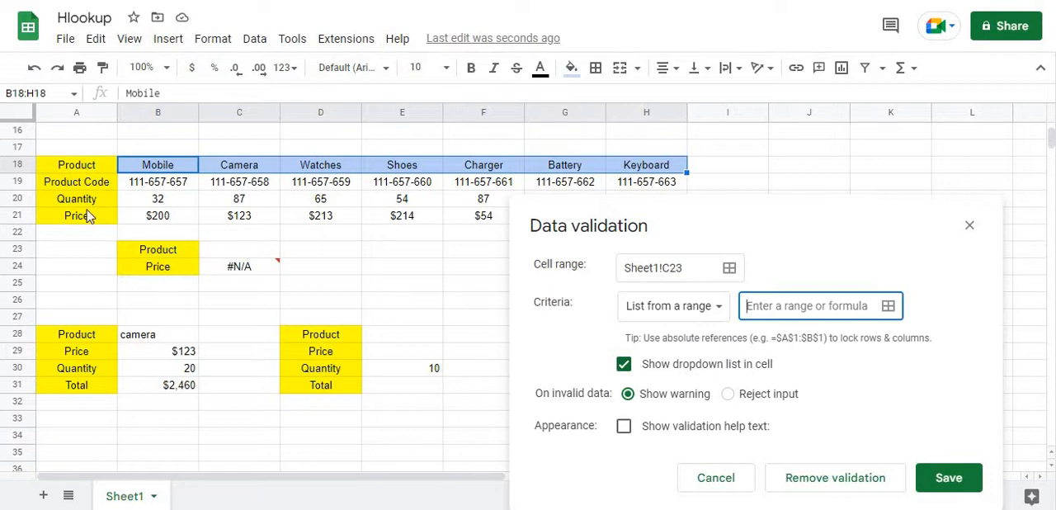
left_click_drag(155, 174, 518, 171)
left_click_drag(581, 169, 611, 154)
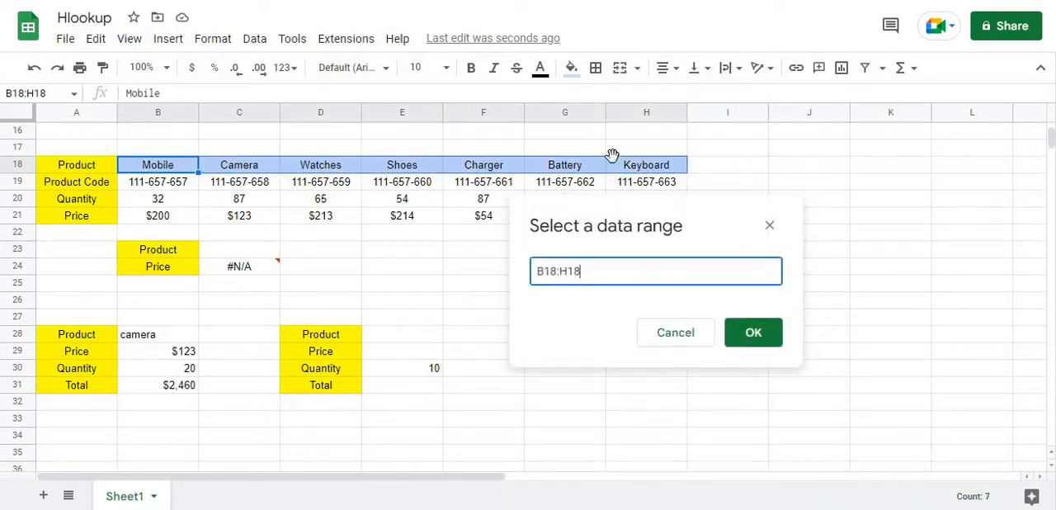
left_click(754, 335)
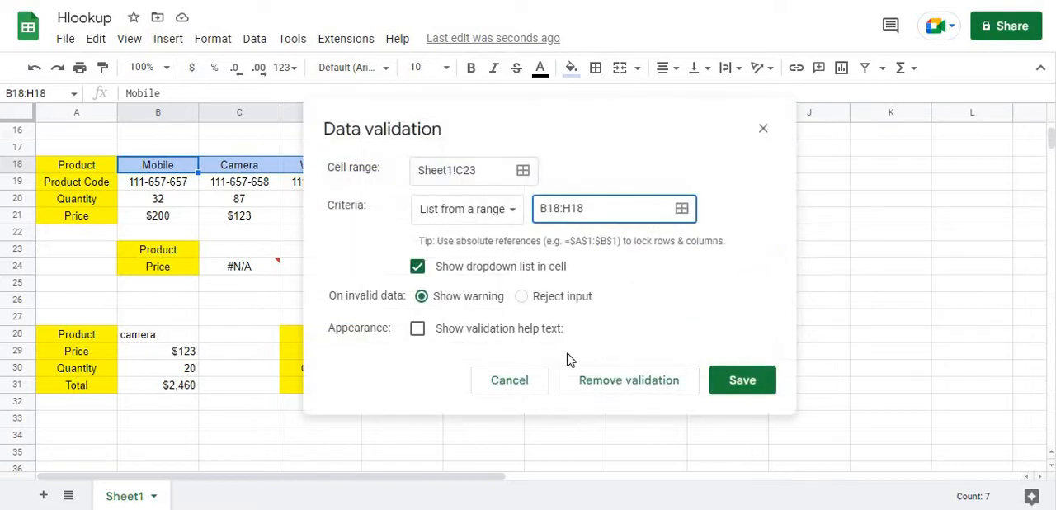
left_click(732, 388)
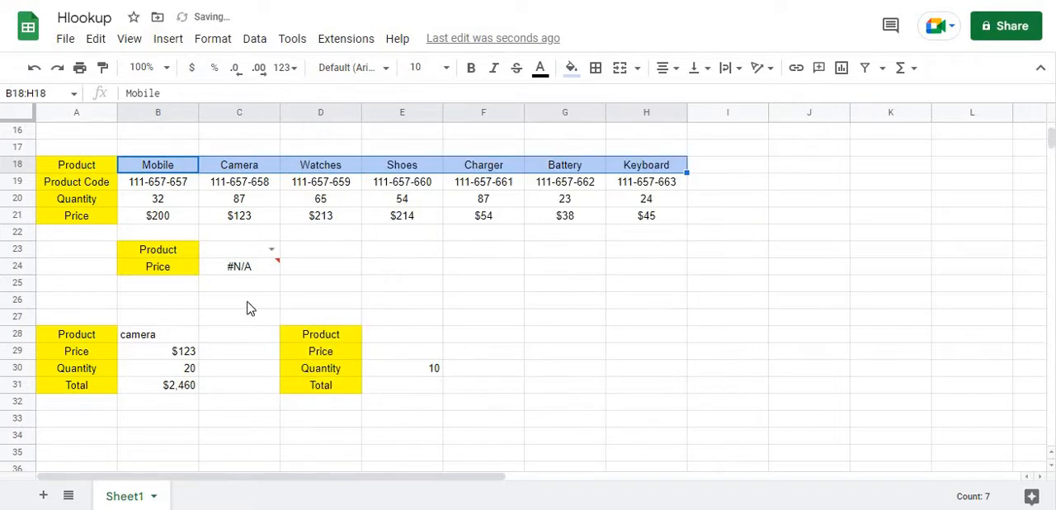
Try the dropdown in C23 by choosing Mobile, Charger and finally Battery
left_click(272, 249)
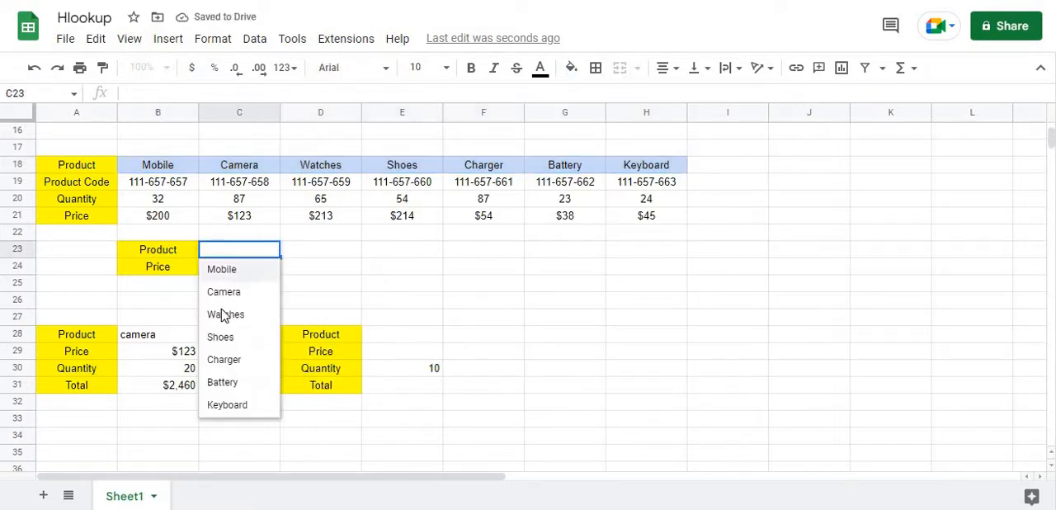
left_click(256, 272)
left_click(272, 249)
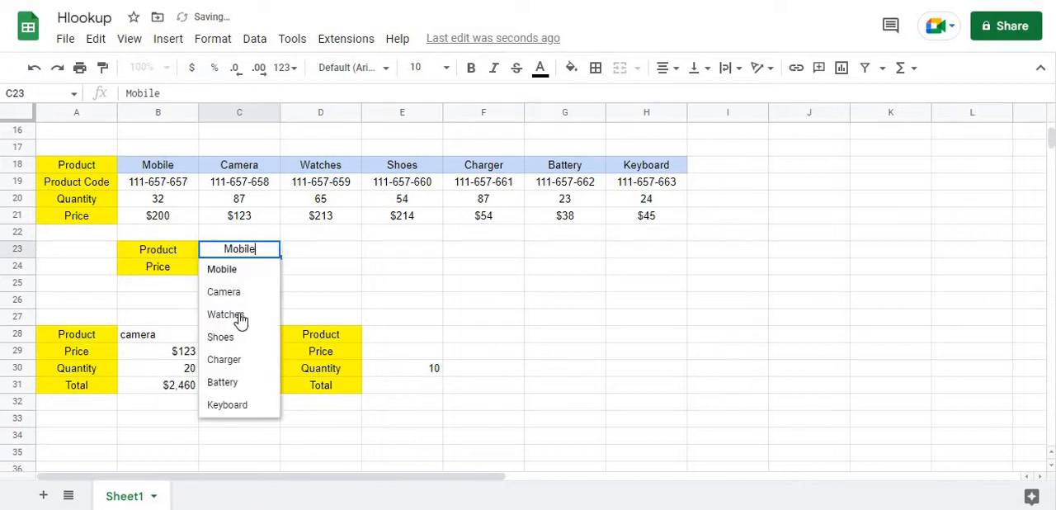
left_click(233, 366)
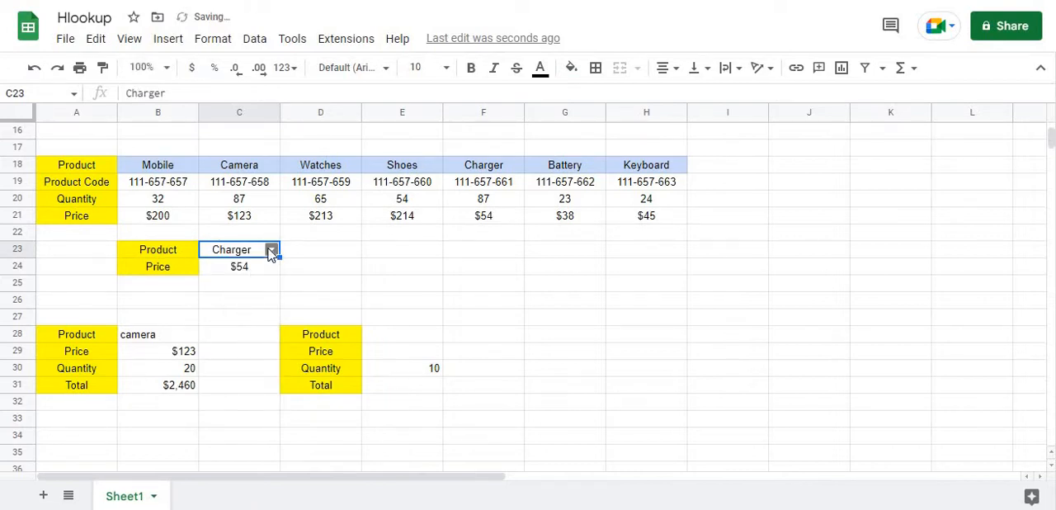
left_click(271, 250)
left_click(223, 382)
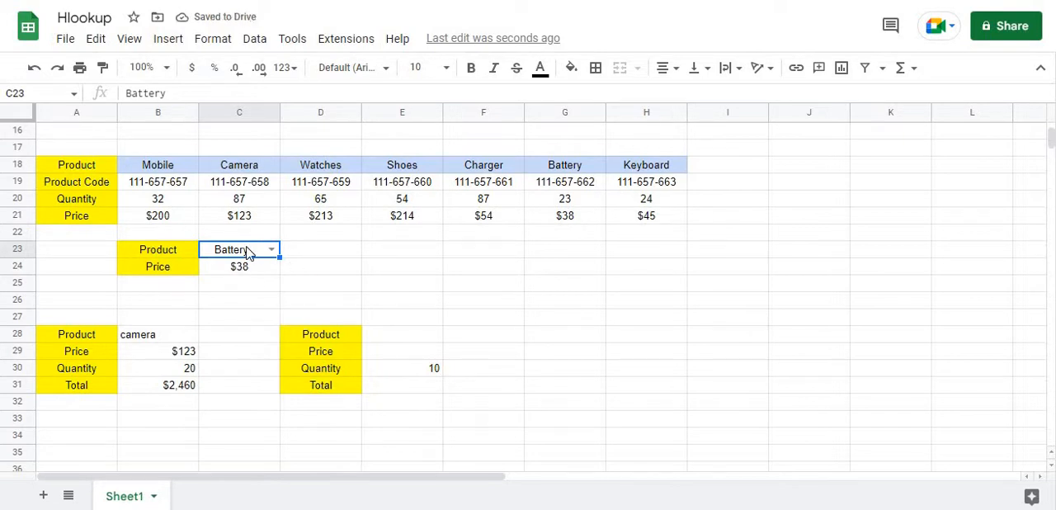
Copy the dropdown cell C23 and paste it into the product cell B28
right_click(247, 253)
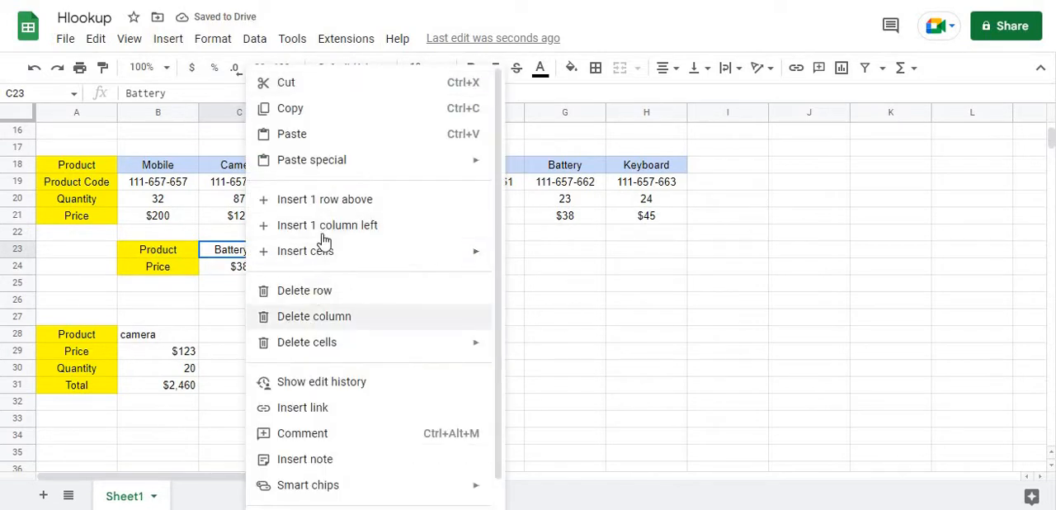
right_click(163, 340)
left_click(208, 137)
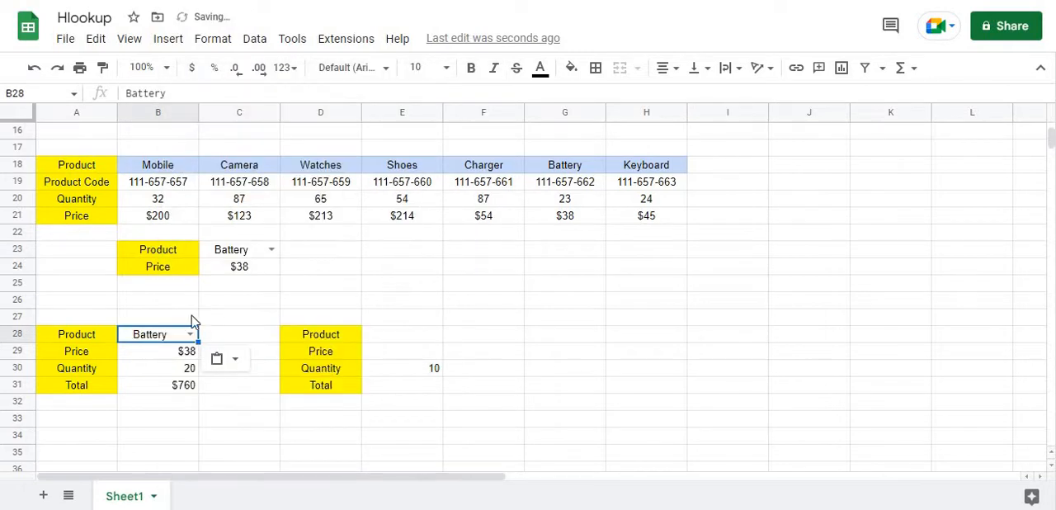
Choose Camera and finally Shoes from the product dropdown in B28
left_click(190, 334)
left_click(169, 376)
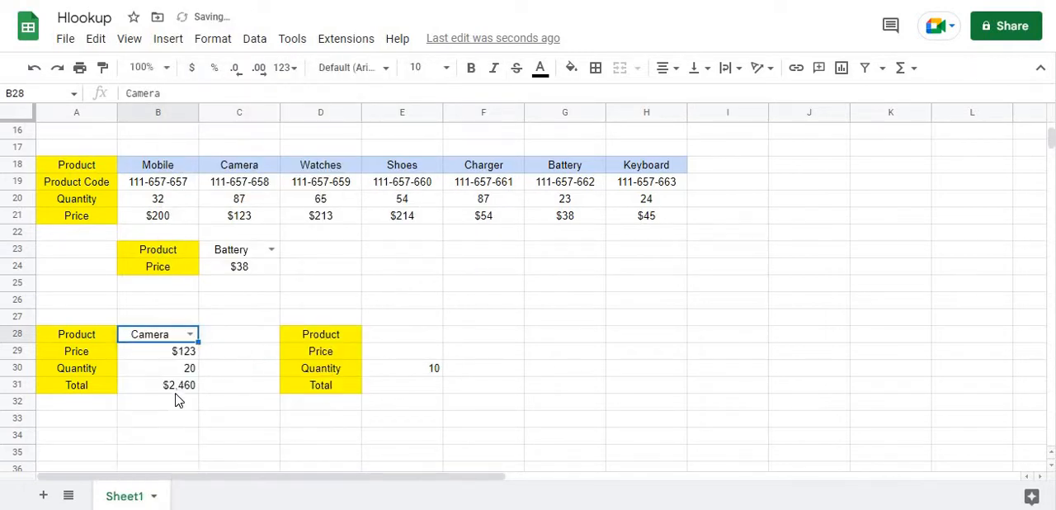
left_click(190, 334)
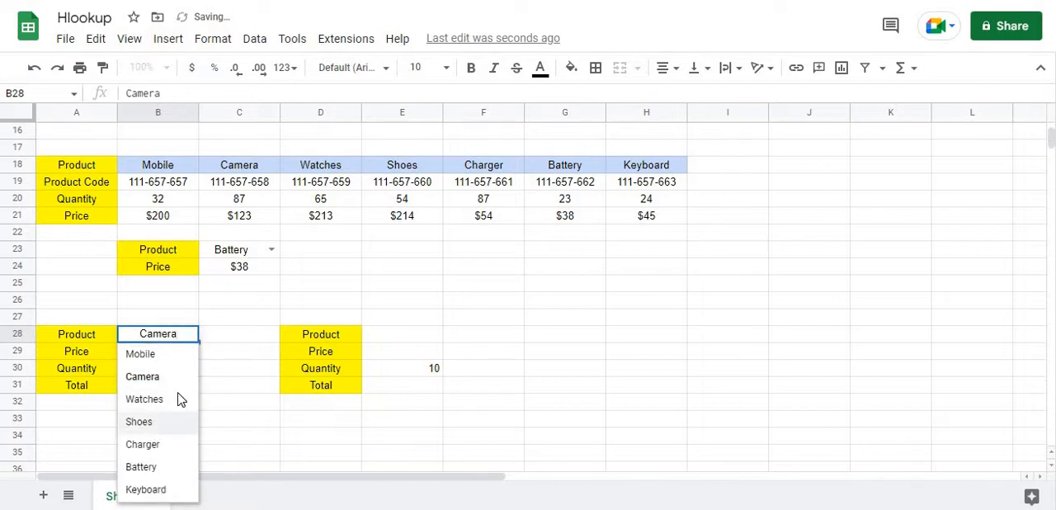
left_click(144, 421)
Set the Shoes quantity in B30 to 10
left_click(189, 372)
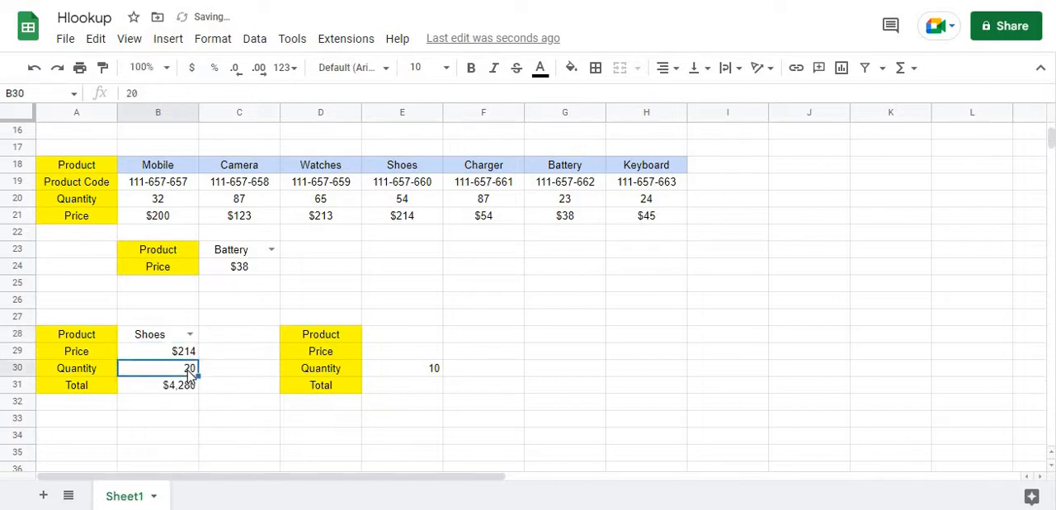
type("10")
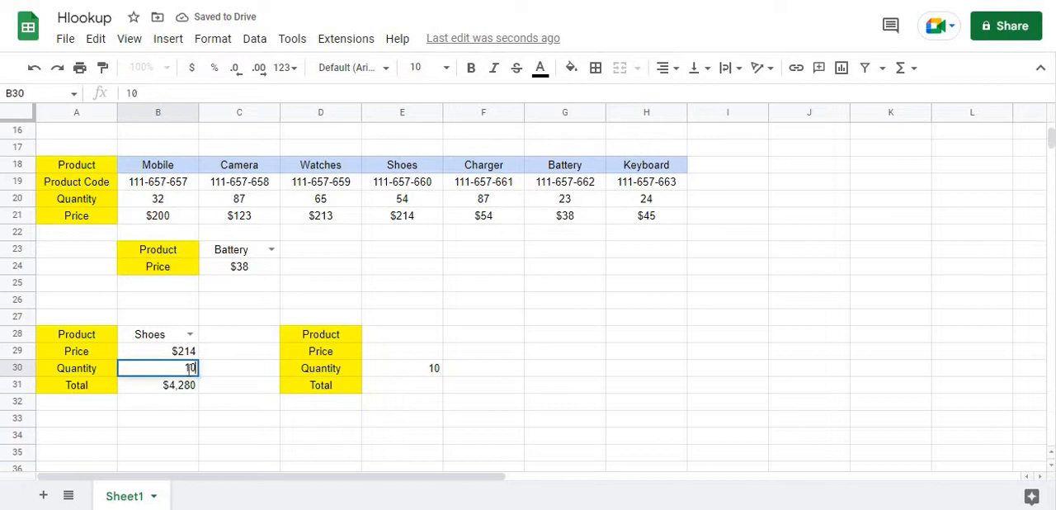
key("Return")
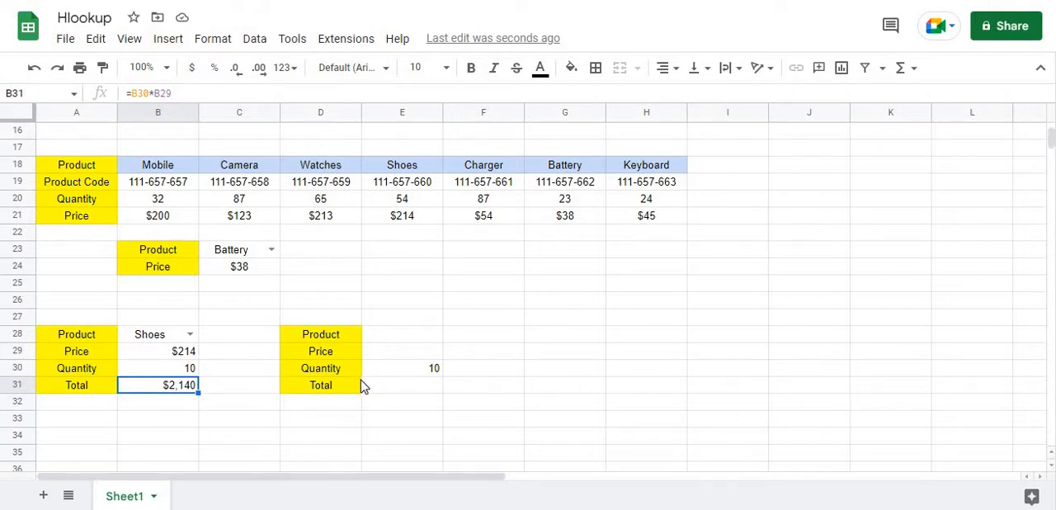
Copy the product dropdown from B28 into E28 and undo the paste
left_click(396, 338)
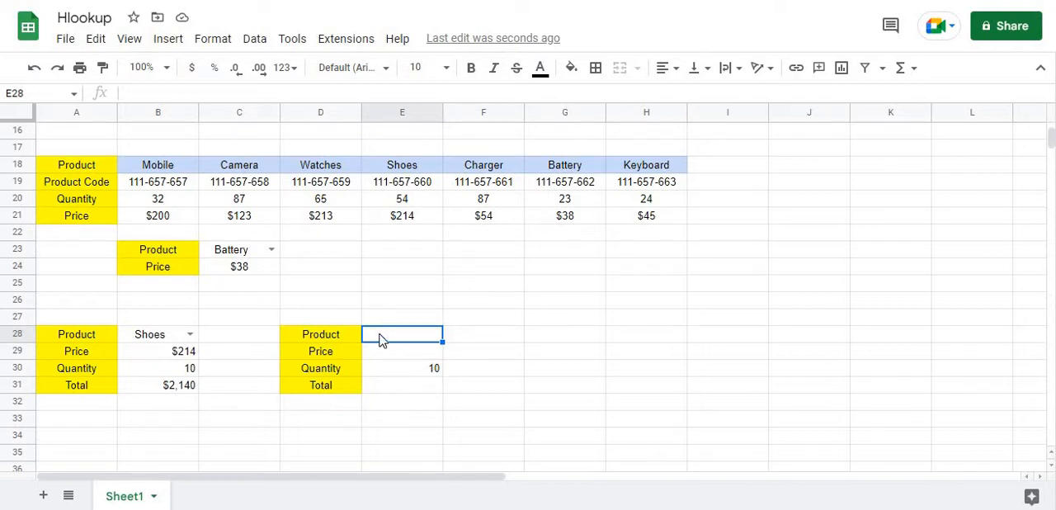
left_click(167, 340)
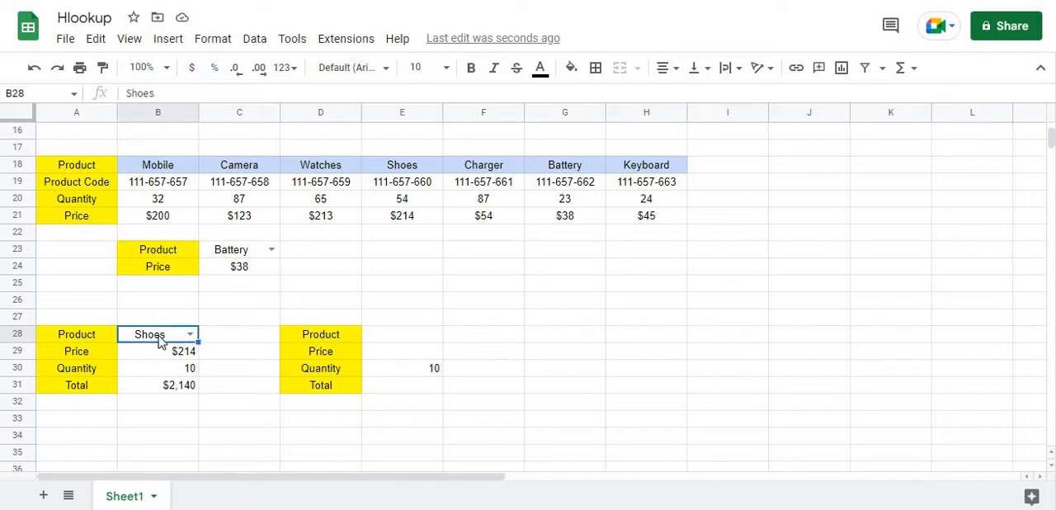
key("ctrl+c")
left_click(415, 342)
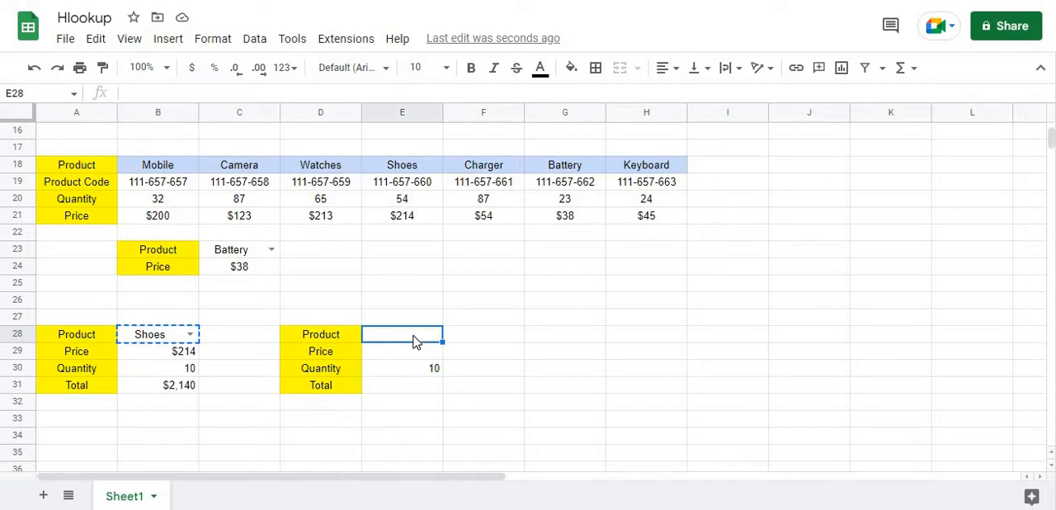
key("ctrl+v")
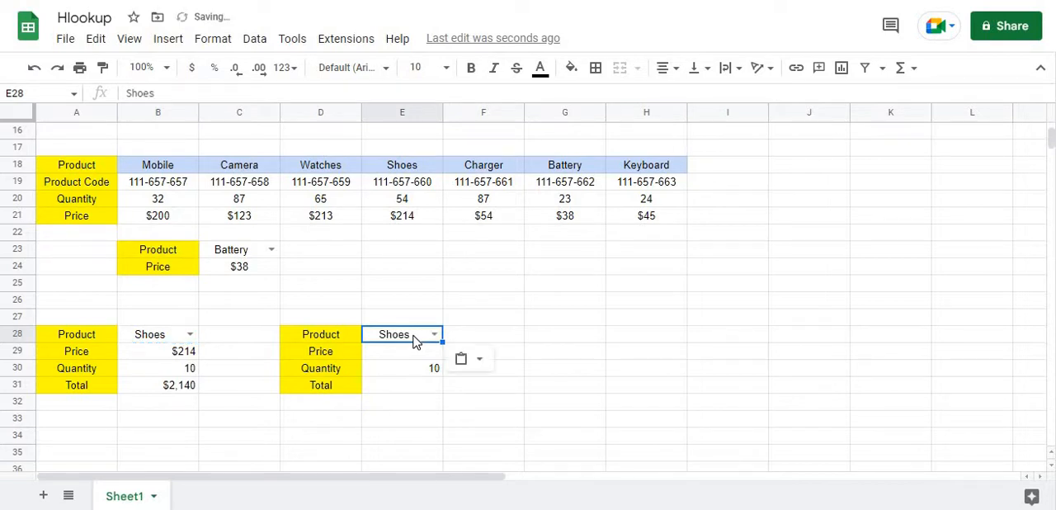
key("ctrl+z")
Start an HLOOKUP formula in the second order's price cell E29, using E28 as the search key
left_click(369, 357)
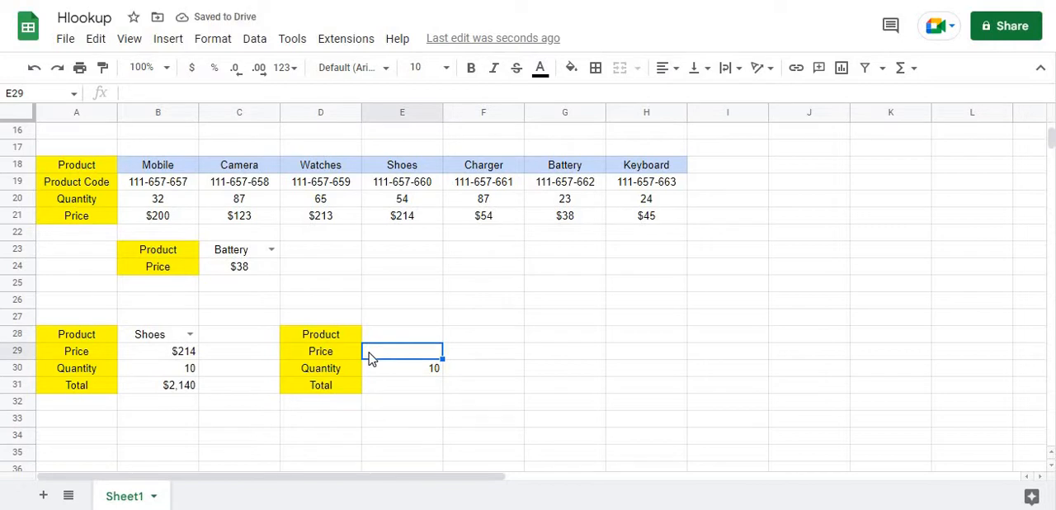
type("=v")
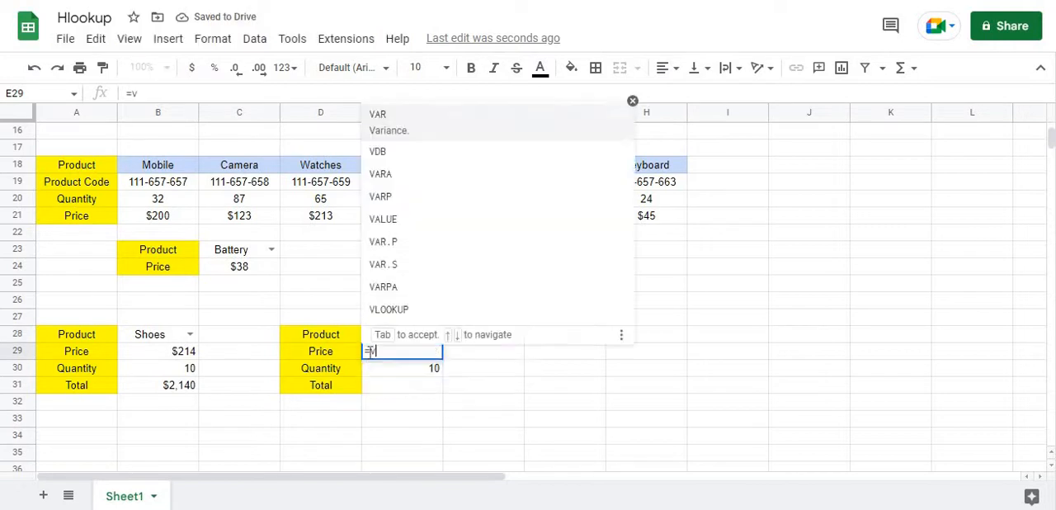
type("llokup")
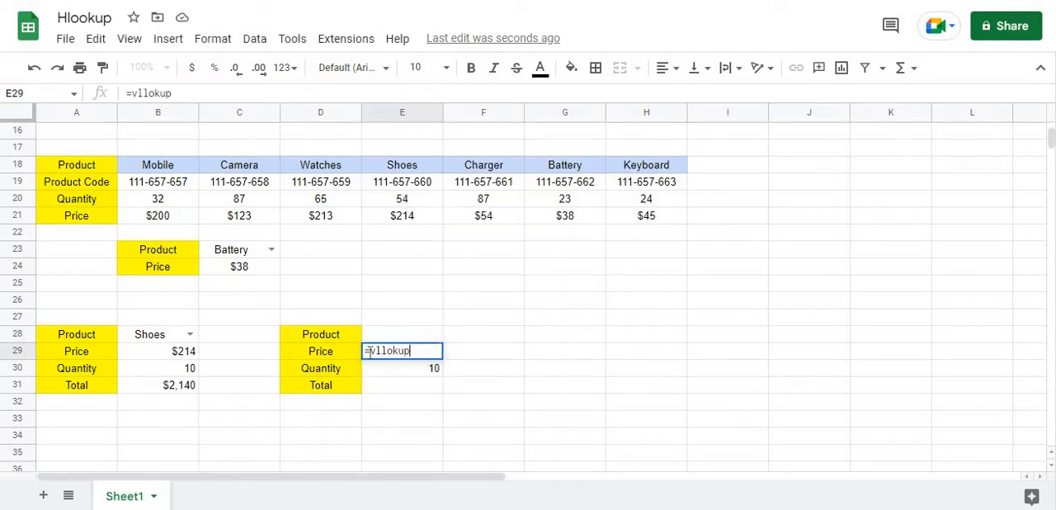
key("BackSpace")
key("BackSpace")
key("BackSpace")
key("BackSpace")
key("BackSpace")
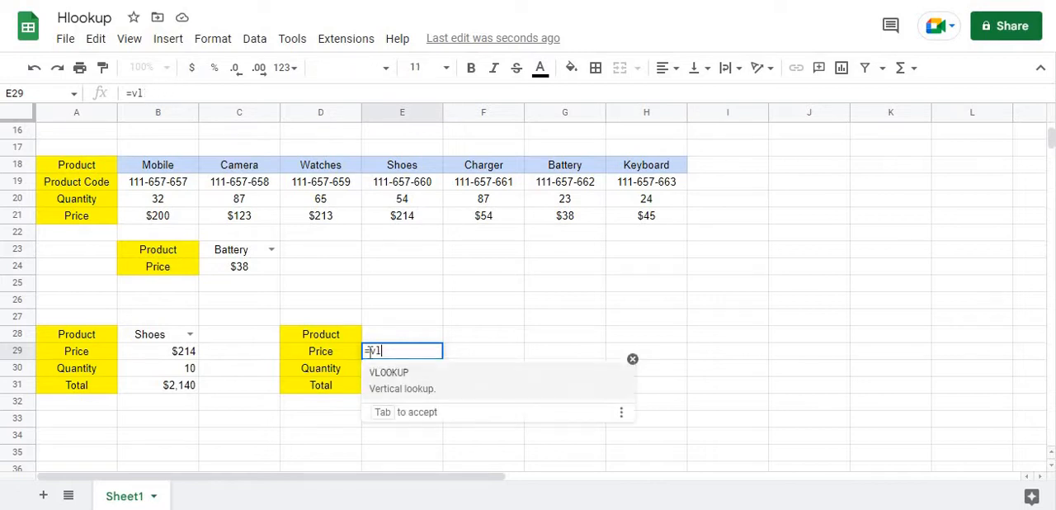
key("BackSpace")
key("BackSpace")
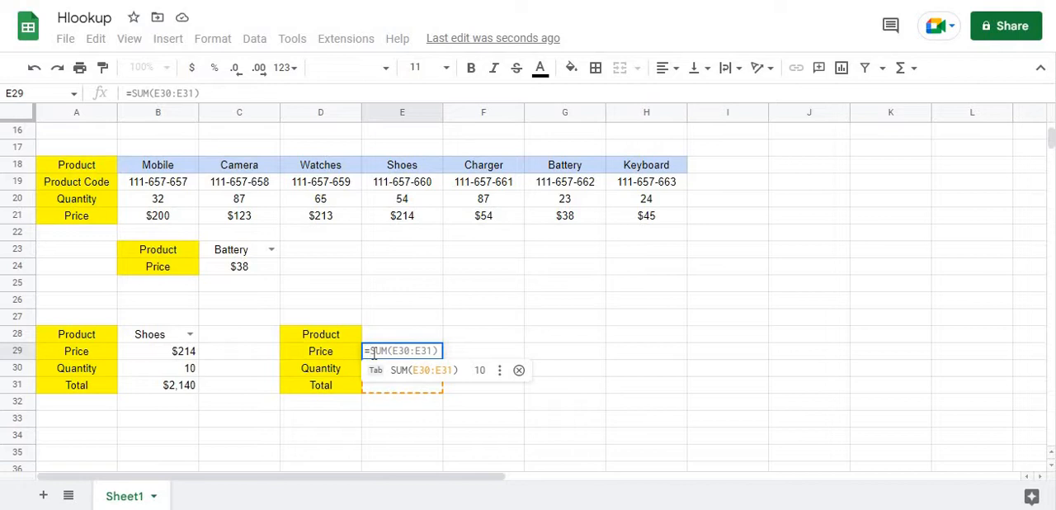
type("hloo")
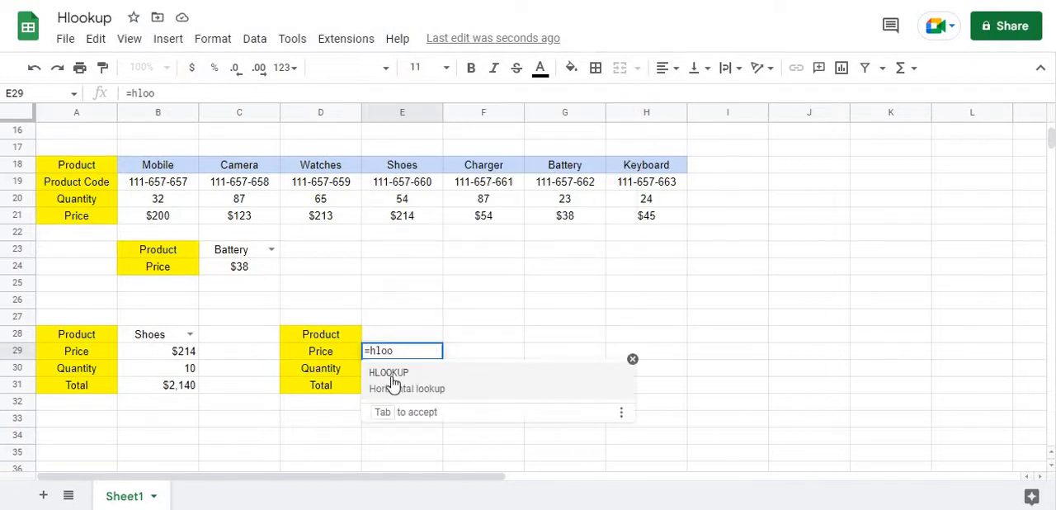
left_click(389, 376)
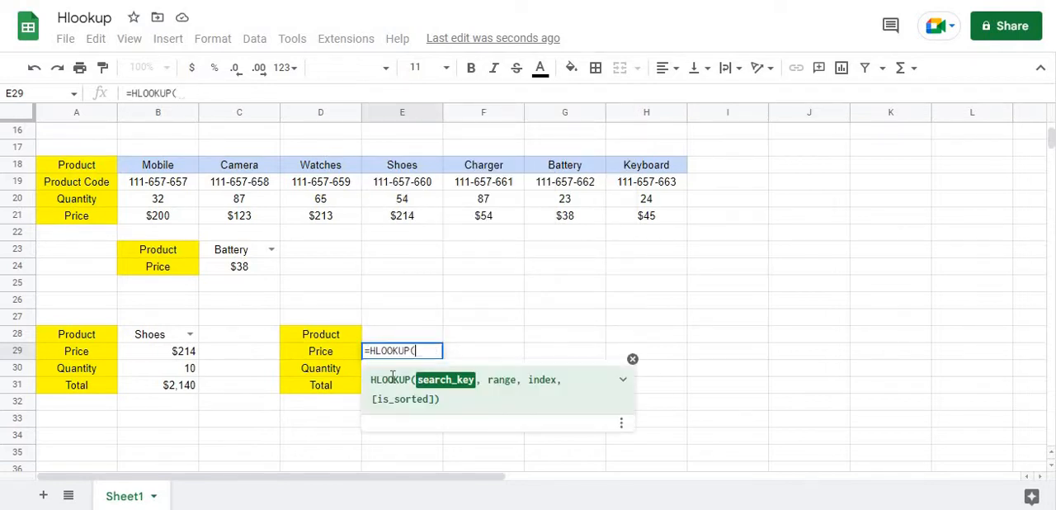
left_click(382, 335)
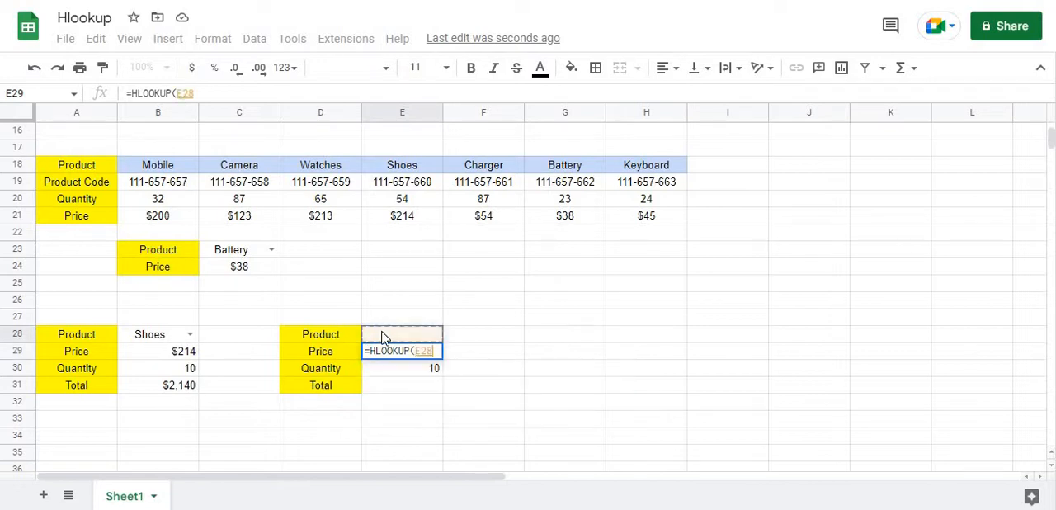
type(",")
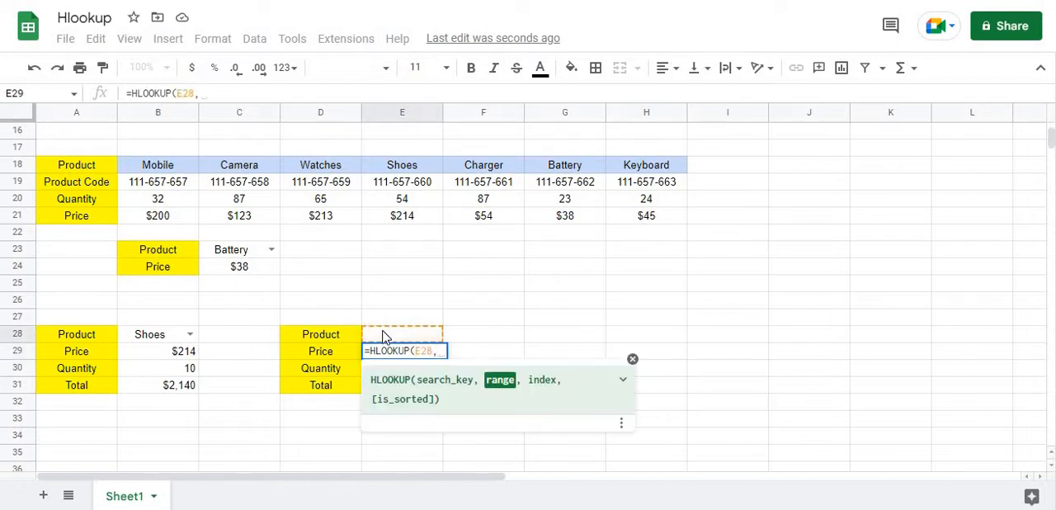
Complete the HLOOKUP formula in E29 with the range B18:H21 and row index 4
left_click_drag(158, 166, 248, 198)
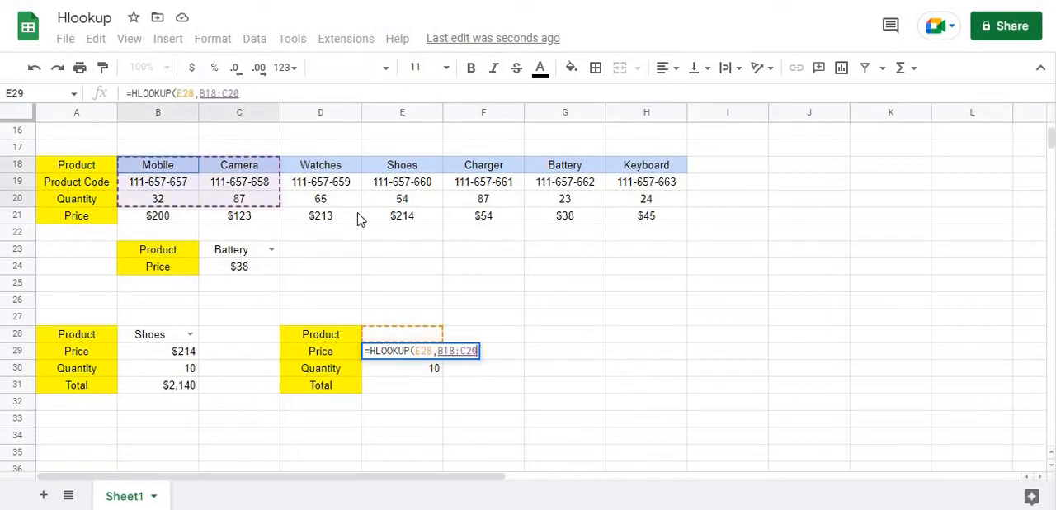
left_click_drag(358, 219, 641, 217)
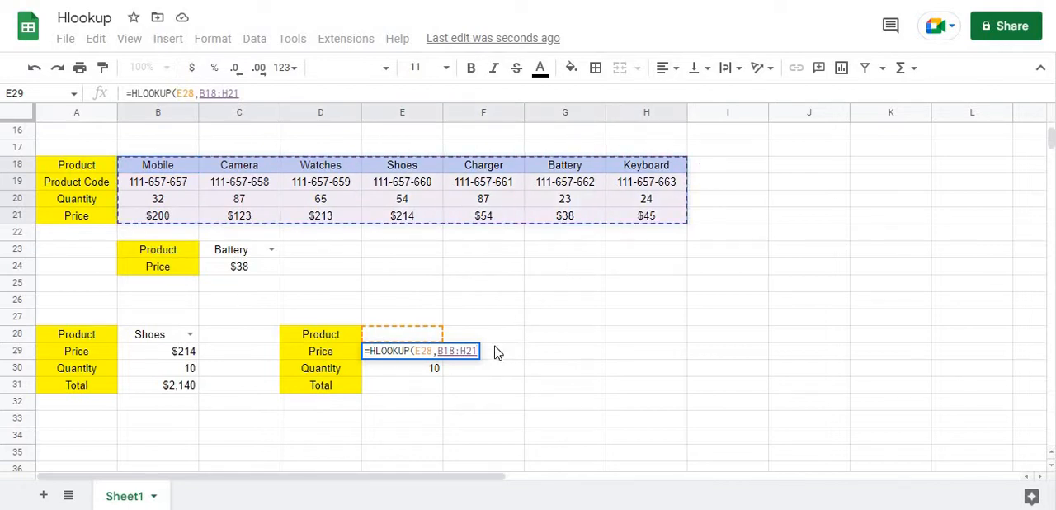
type(",")
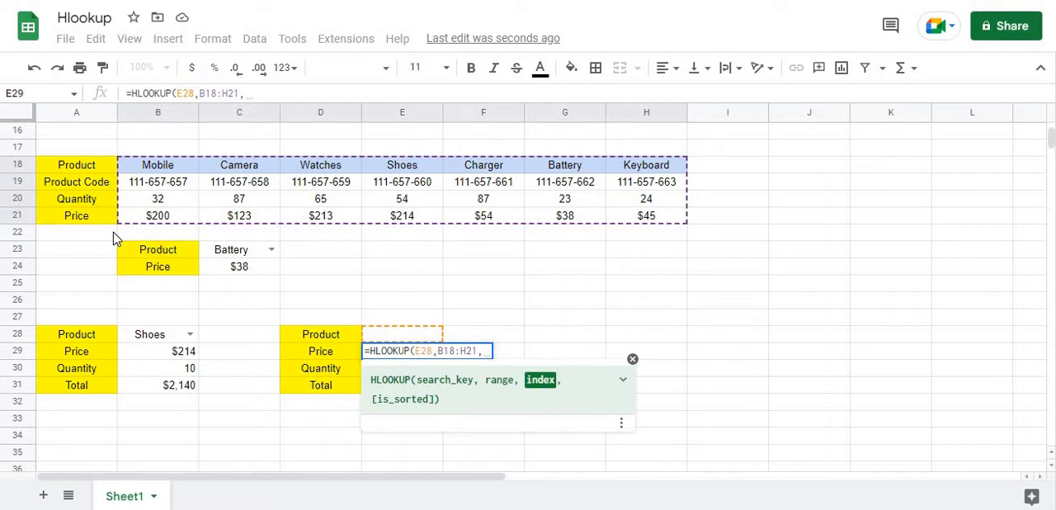
type("4")
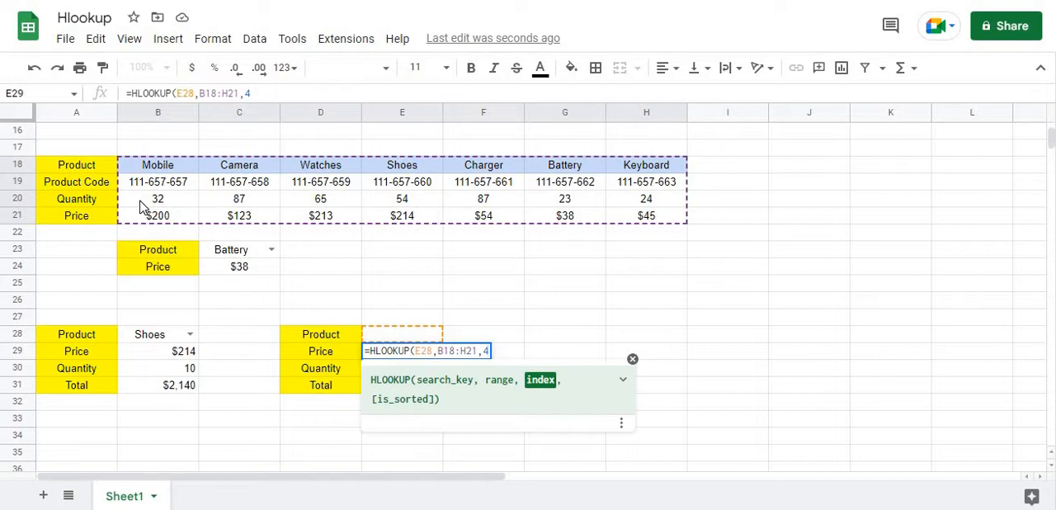
type(",0)")
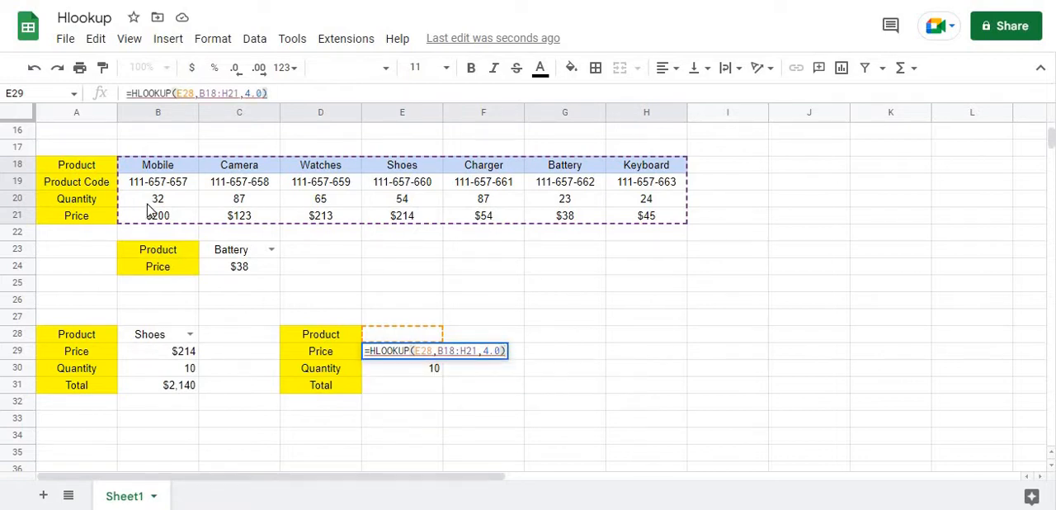
key("Return")
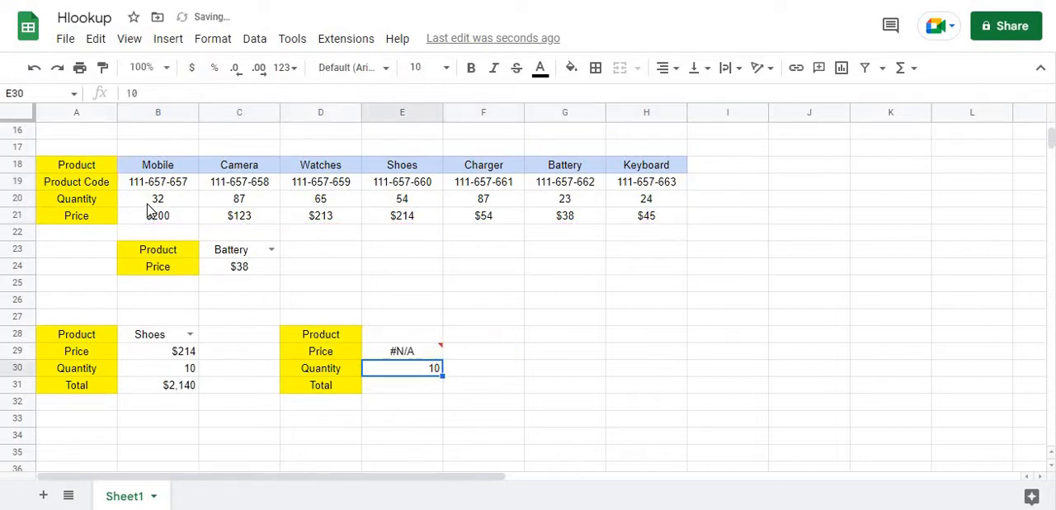
Check the error in E29 and the product cell E28, and insert IFERROR( before the HLOOKUP in E29
left_click(396, 352)
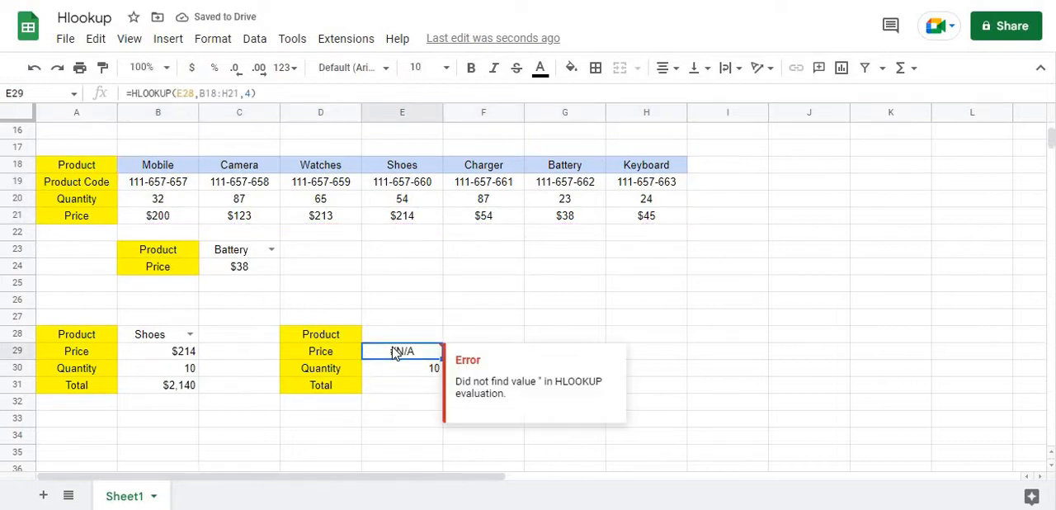
left_click(395, 335)
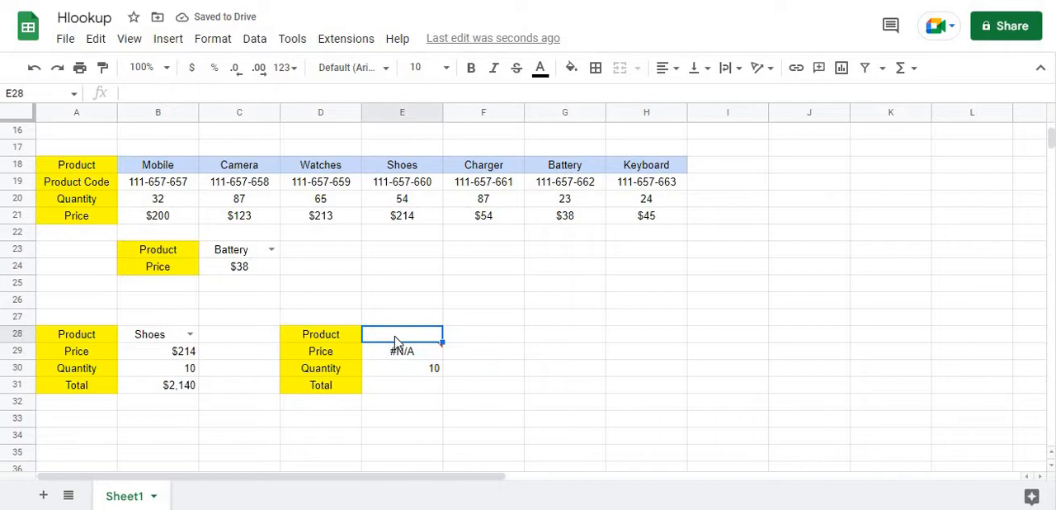
double_click(394, 335)
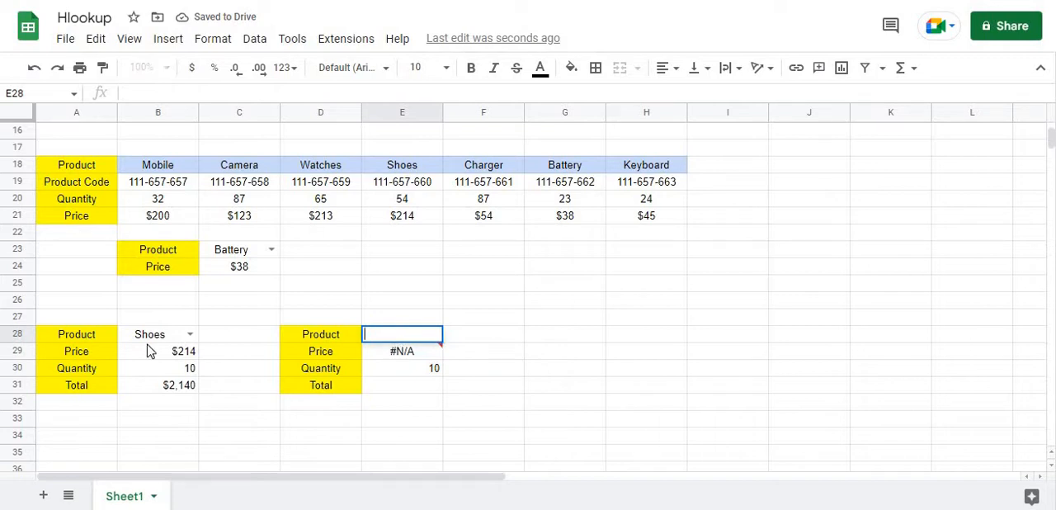
left_click(398, 355)
double_click(398, 351)
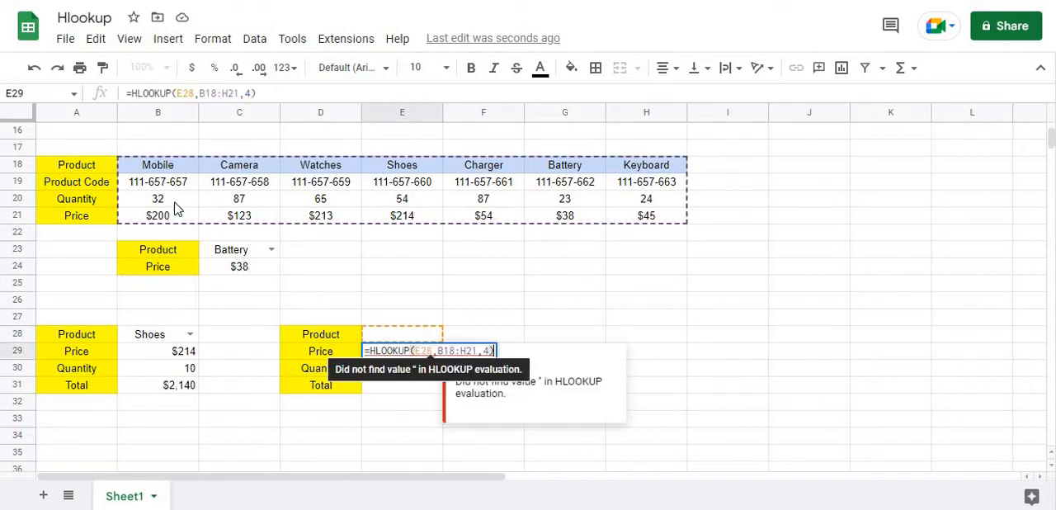
left_click(132, 94)
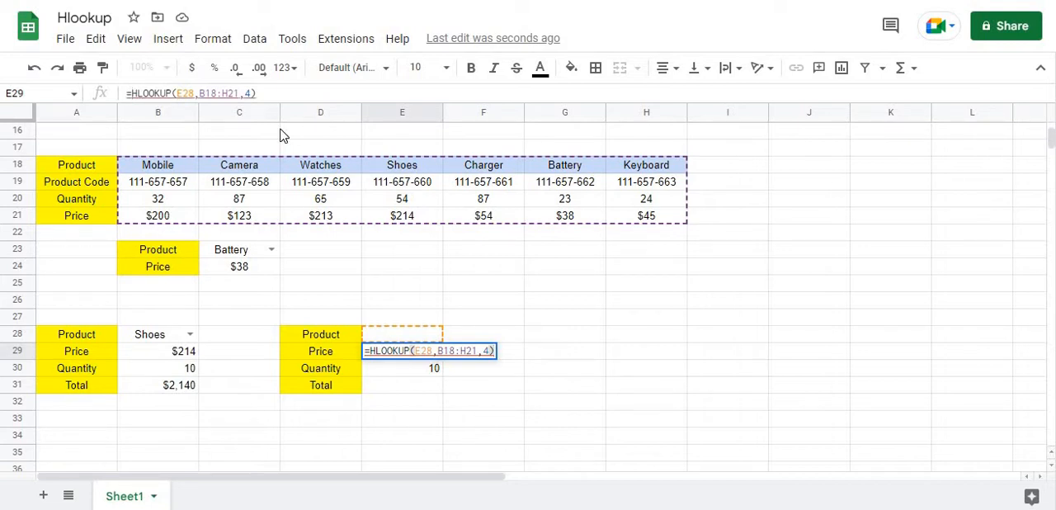
type("iferr")
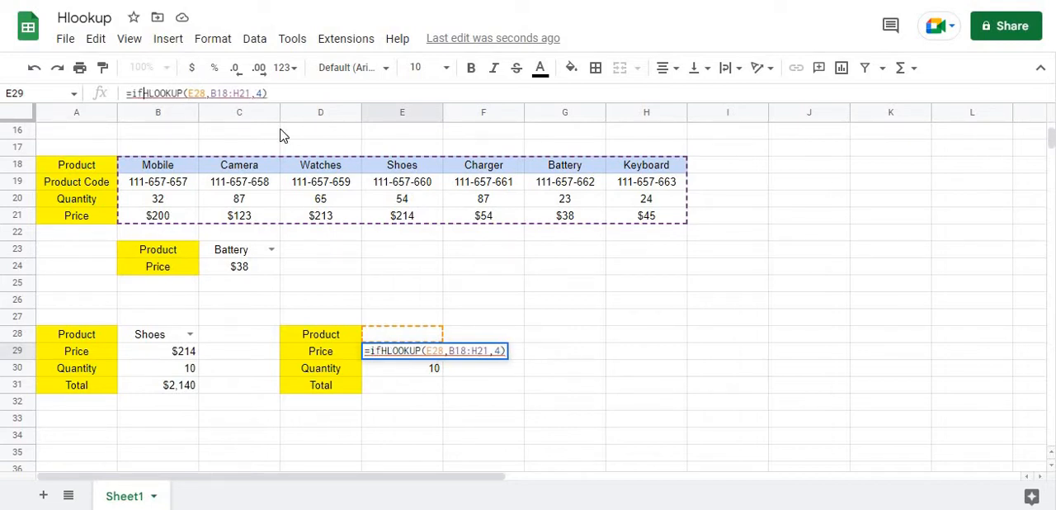
type("or")
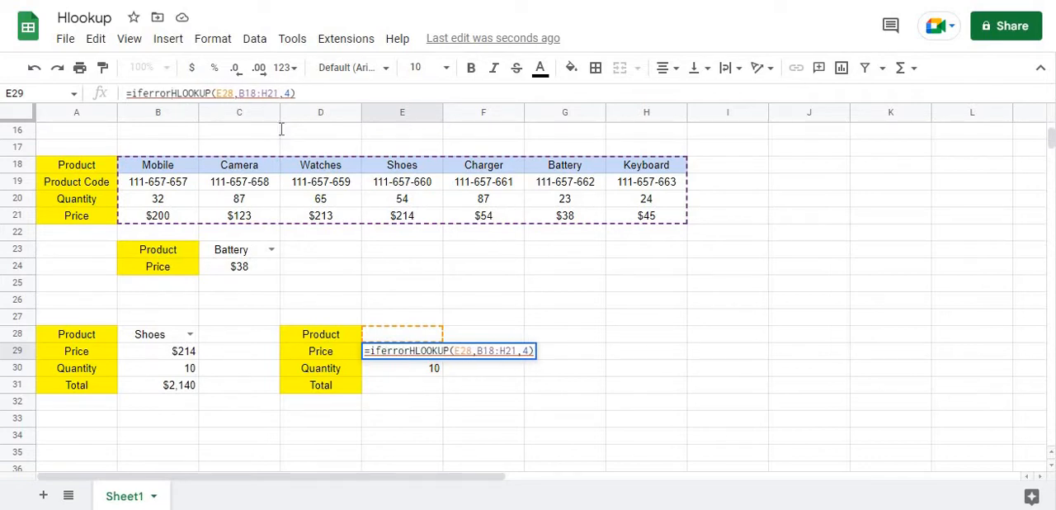
type("(")
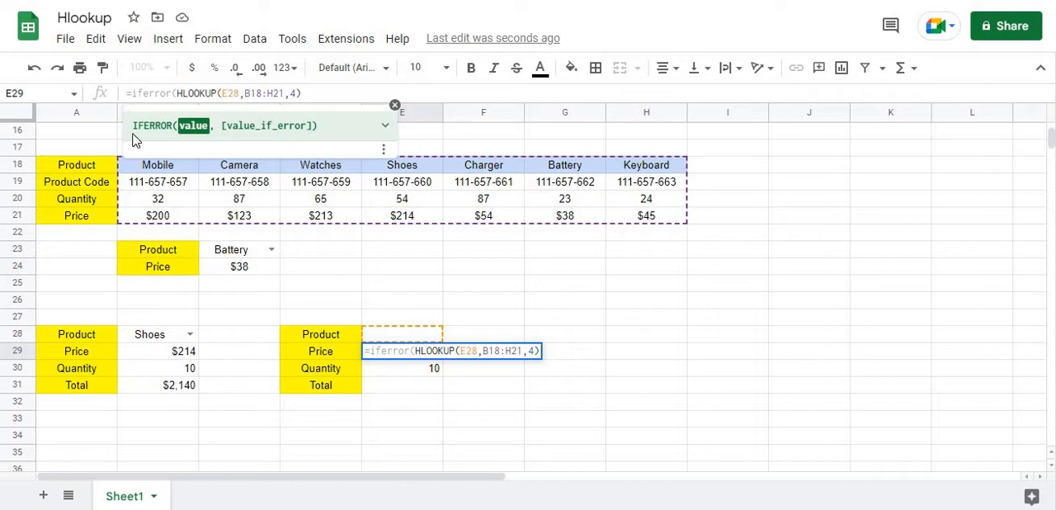
Finish the IFERROR formula in E29 with " " as the value returned on error
left_click(329, 93)
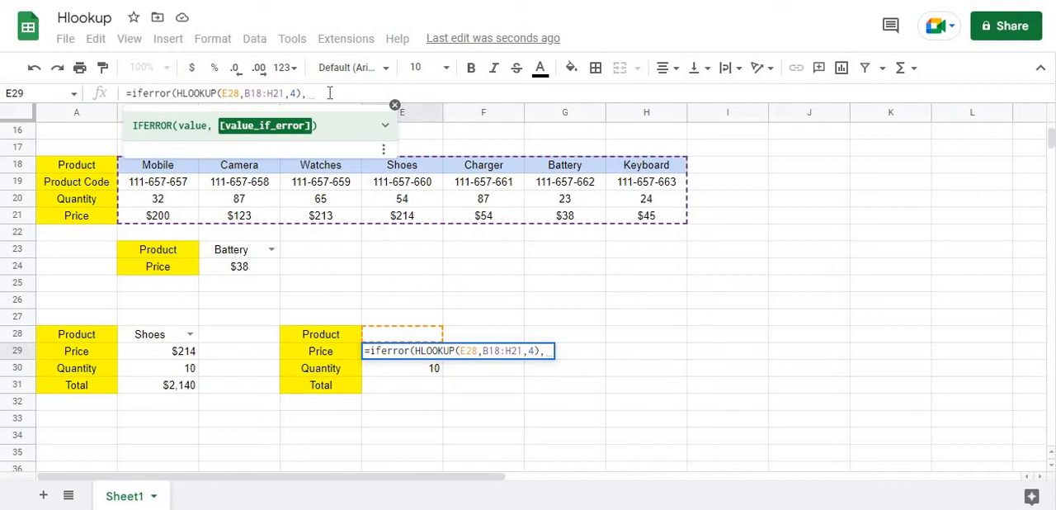
type(",\"")
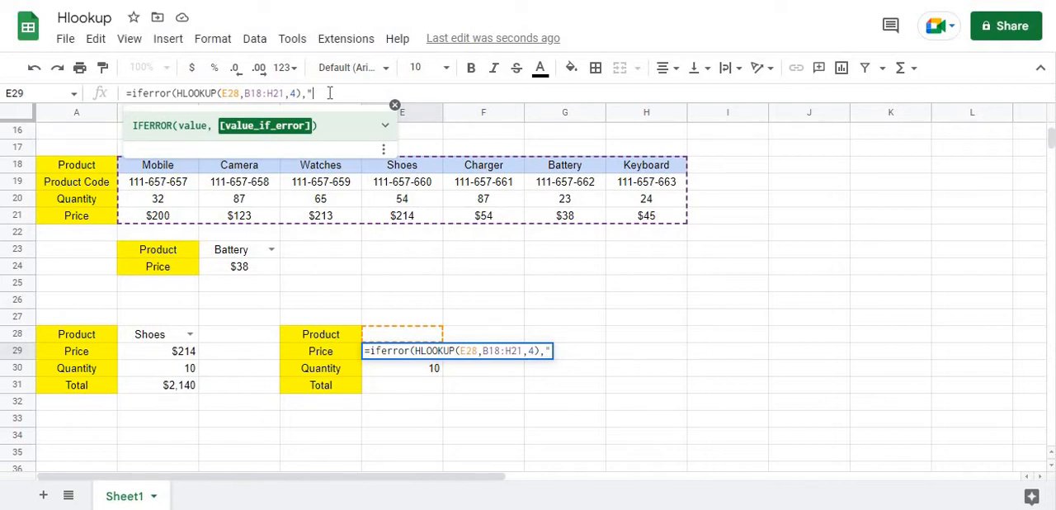
type(" \")")
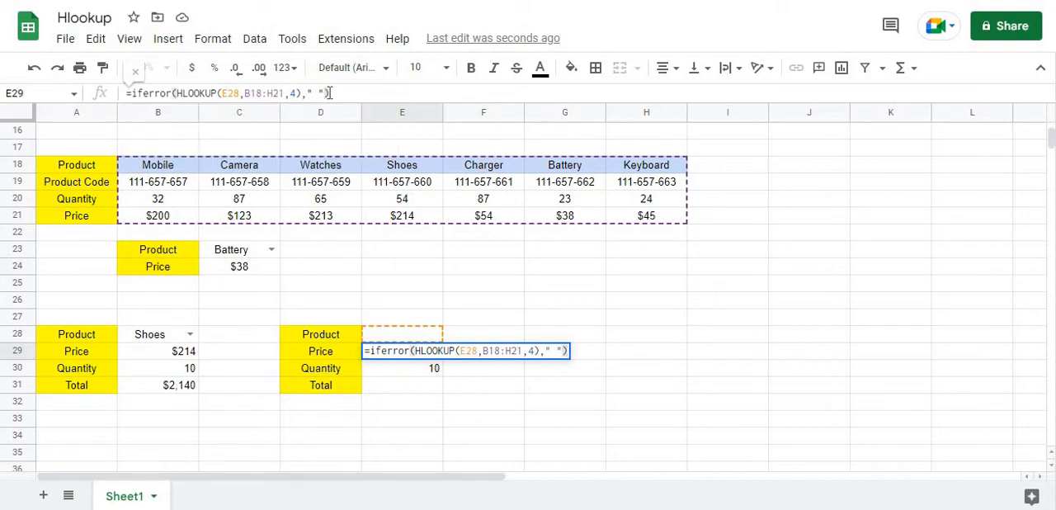
key("Return")
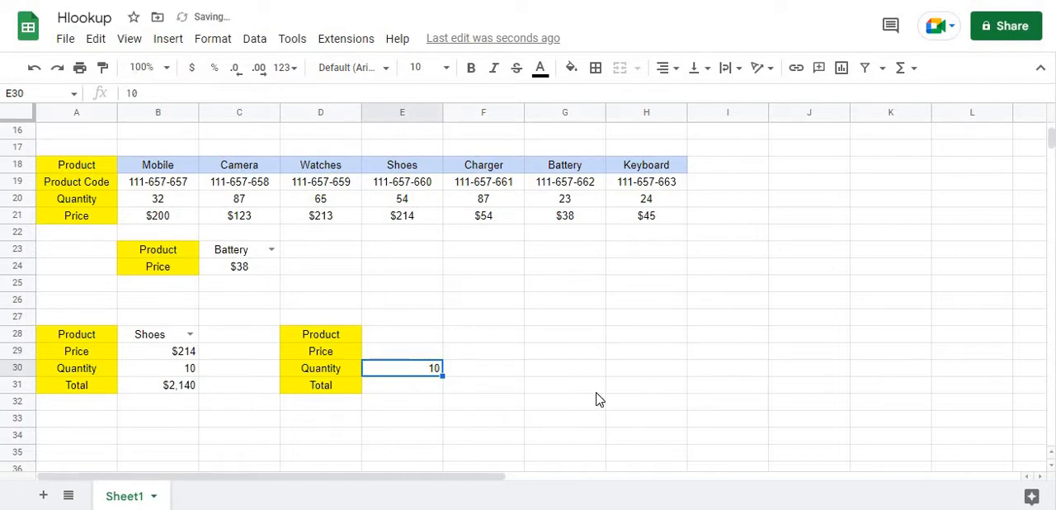
Copy the product dropdown from B28 into the second order's product cell E28
left_click(178, 338)
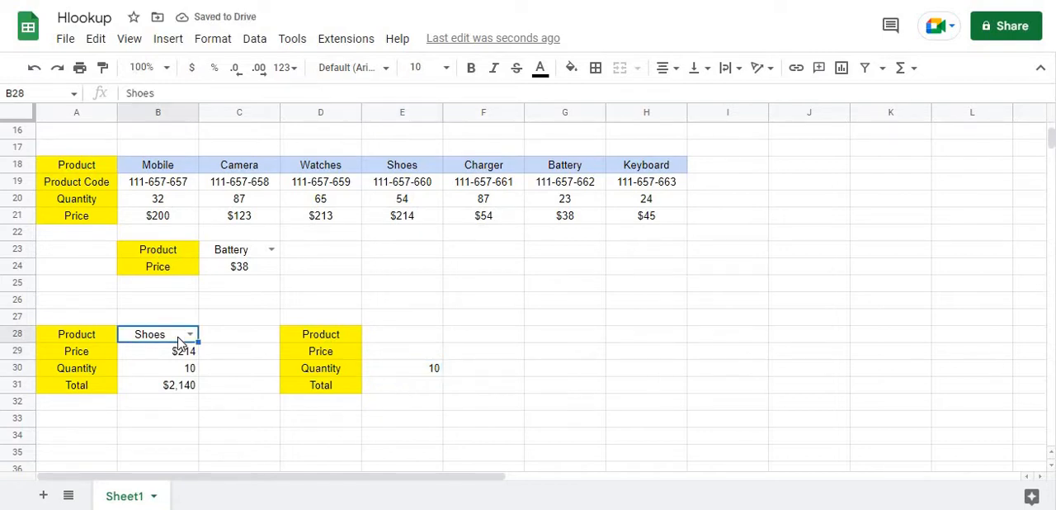
key("ctrl+c")
left_click(373, 337)
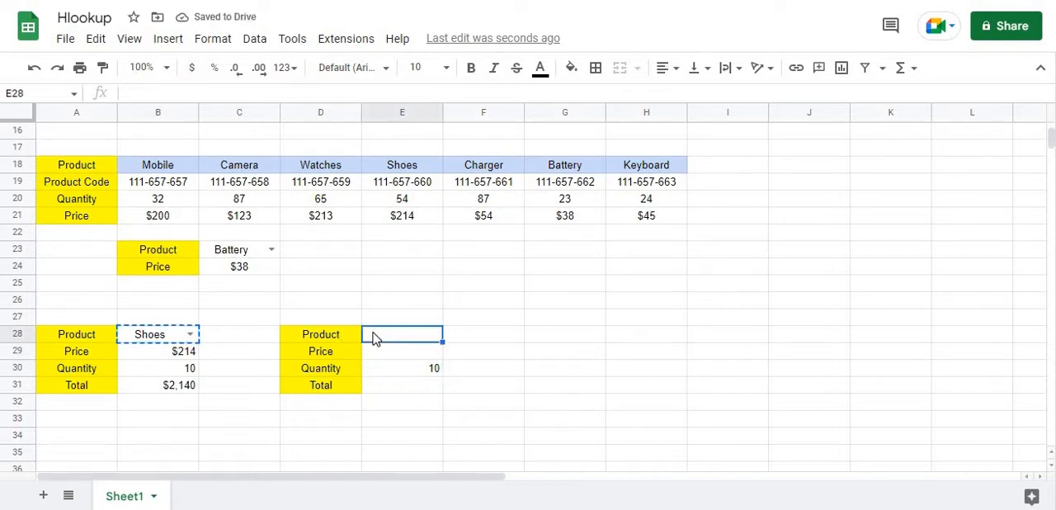
key("ctrl+v")
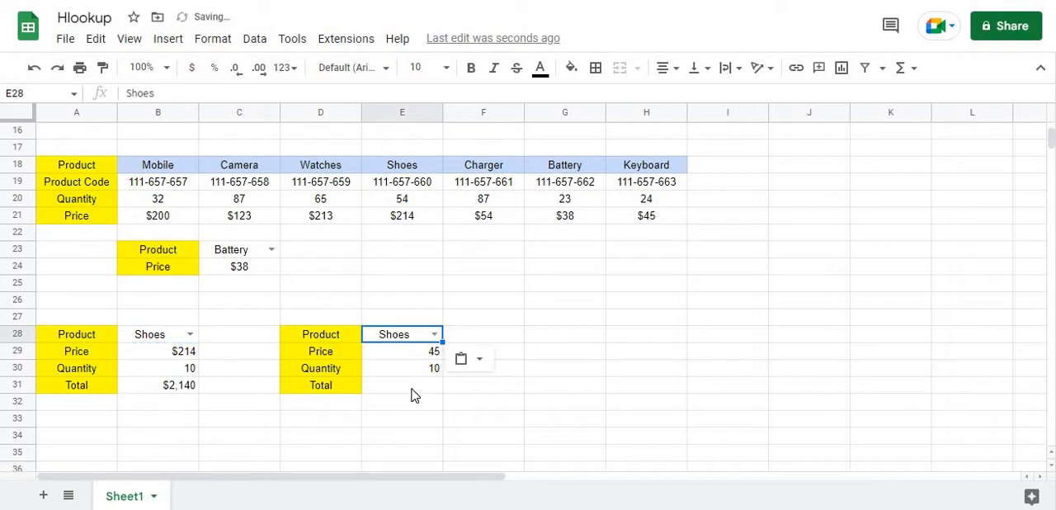
Inspect the price formula in E29, and choose Watches and finally Charger from the product dropdown in E28
left_click(432, 355)
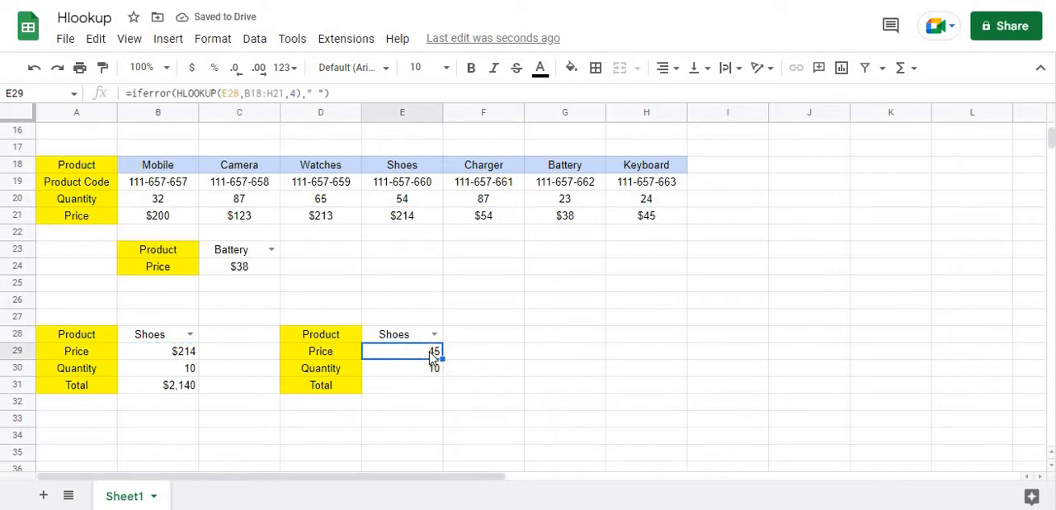
left_click(432, 334)
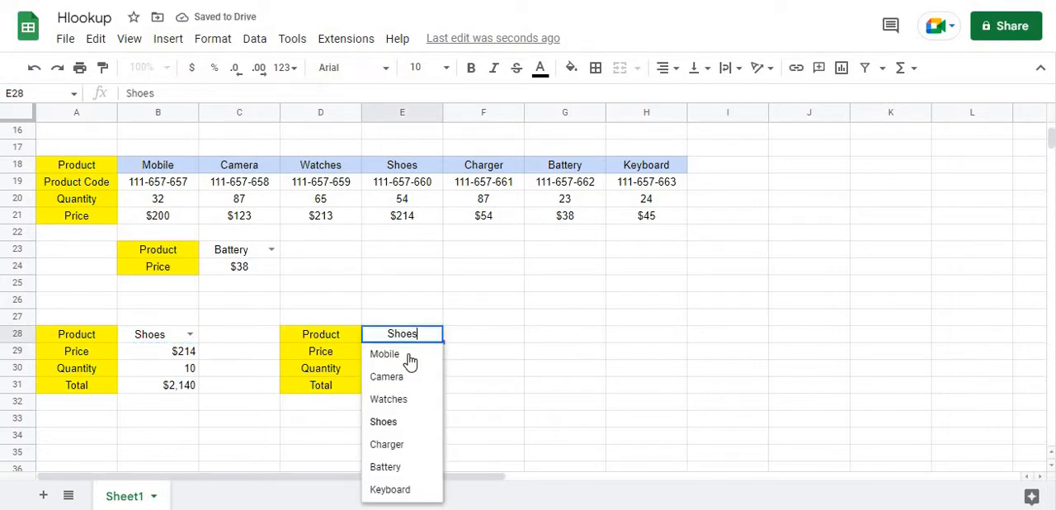
left_click(398, 400)
left_click(433, 334)
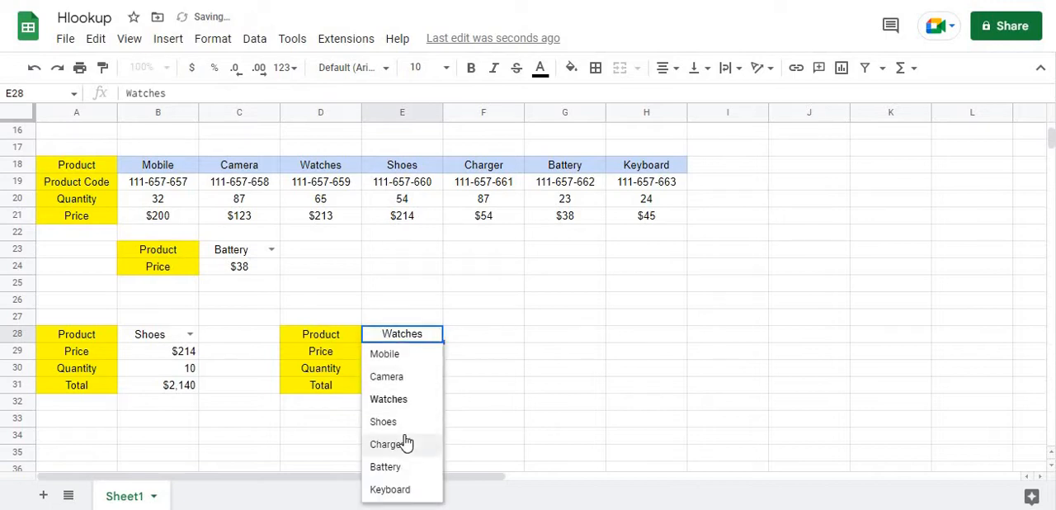
left_click(404, 441)
Calculate the second order's total in E31 with the formula =E30*E29
left_click(409, 390)
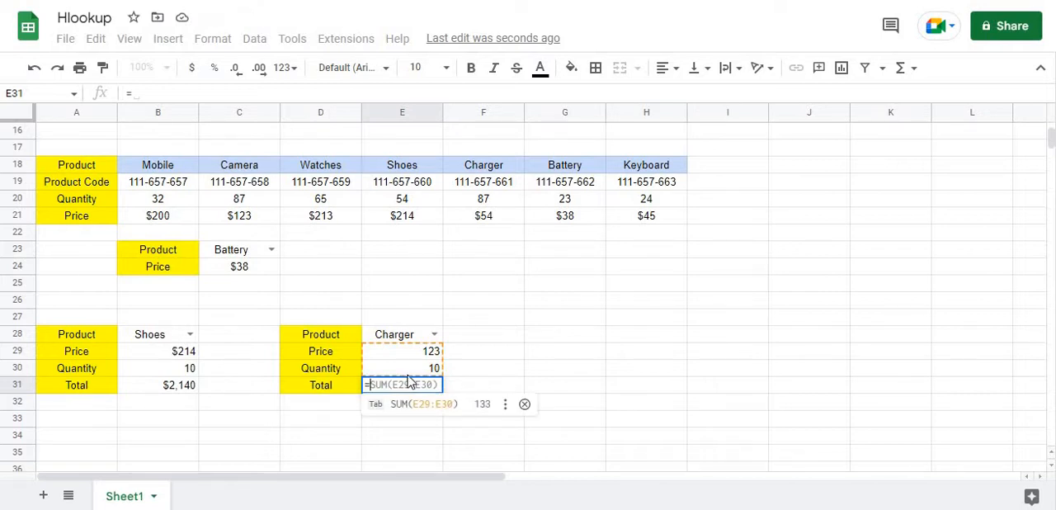
left_click(408, 371)
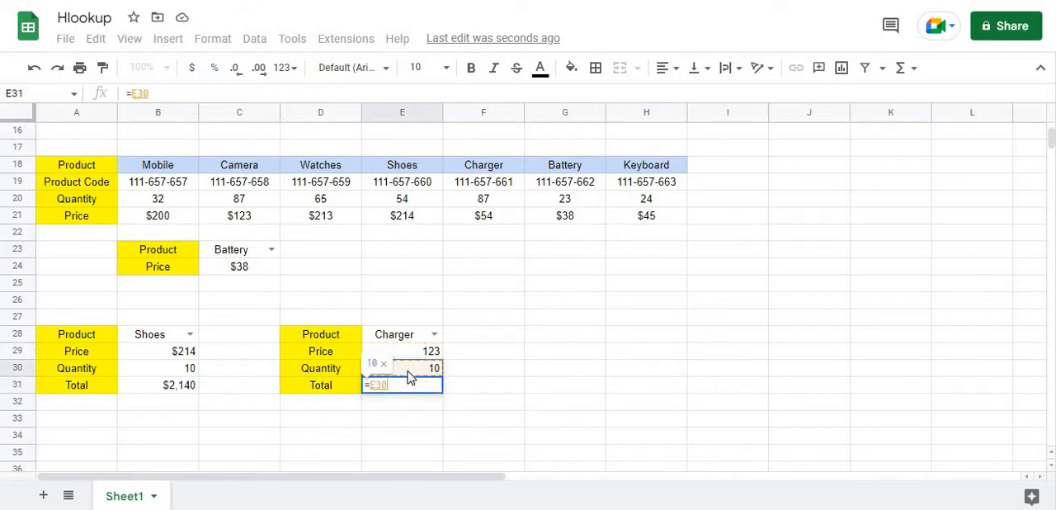
type("*")
left_click(408, 357)
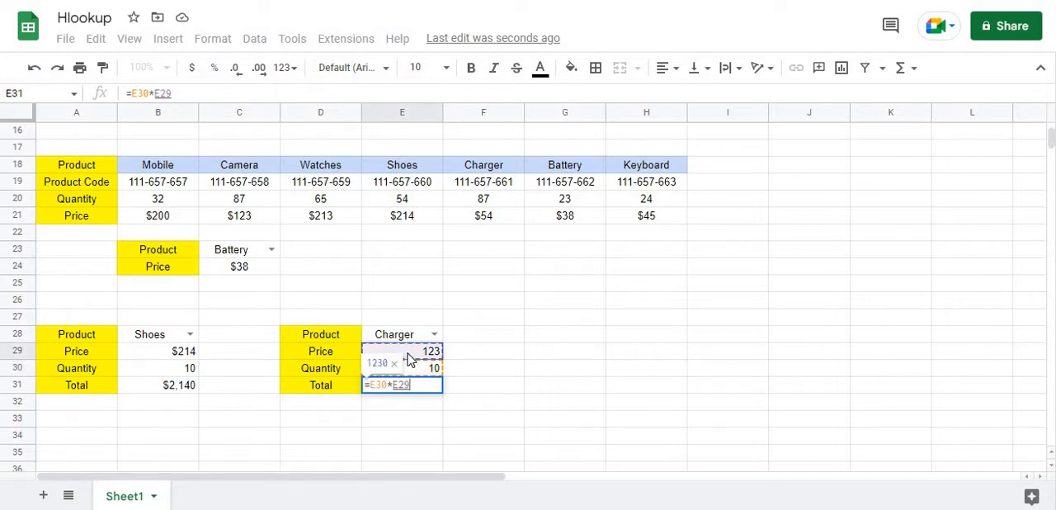
key("Return")
Choose Watches as the second order's product in E28 and set its quantity in E30 to 20
left_click(434, 334)
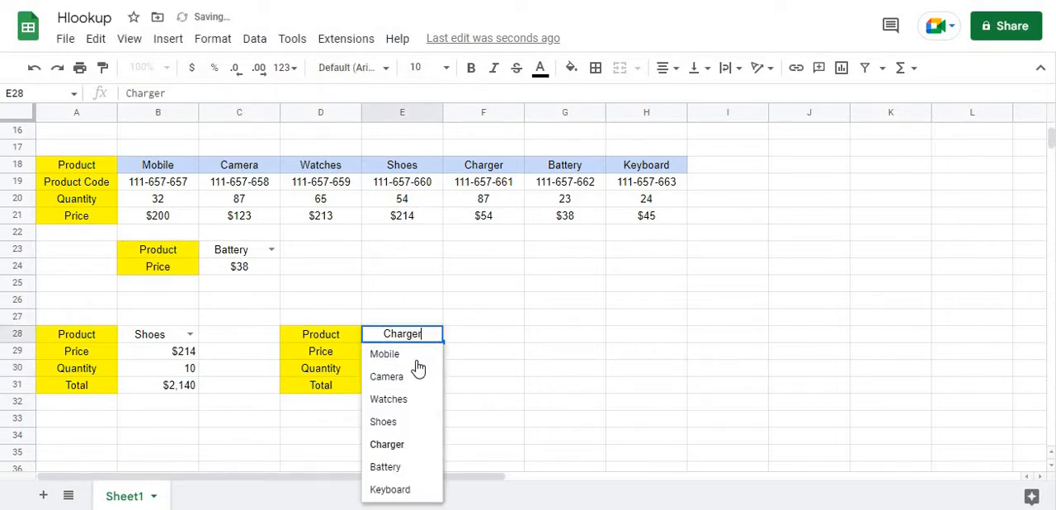
left_click(405, 400)
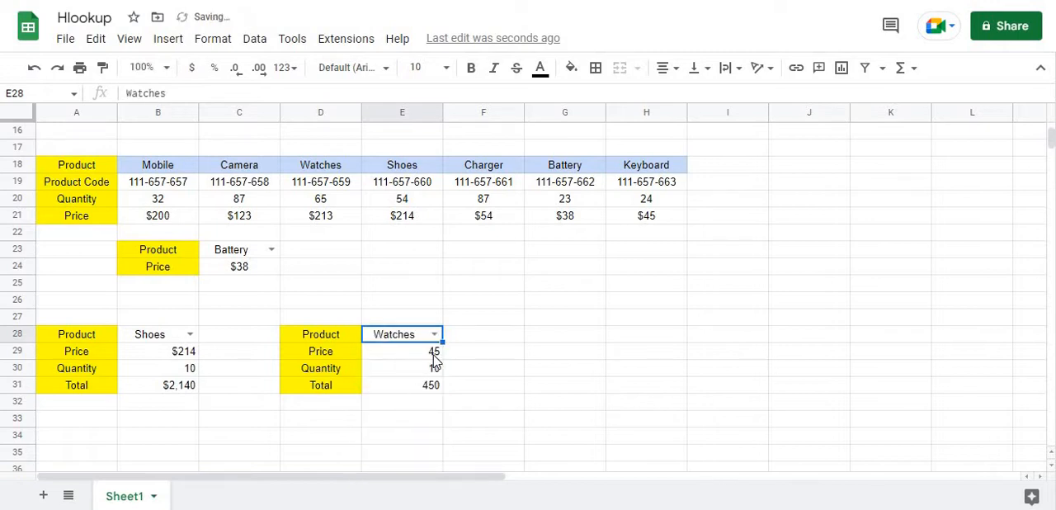
left_click(434, 368)
type("2")
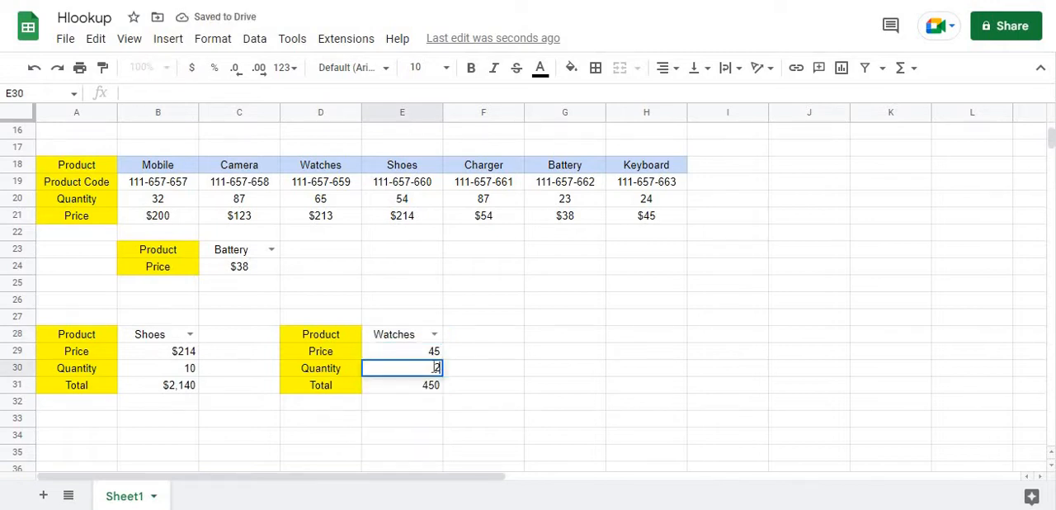
type("0")
key("Return")
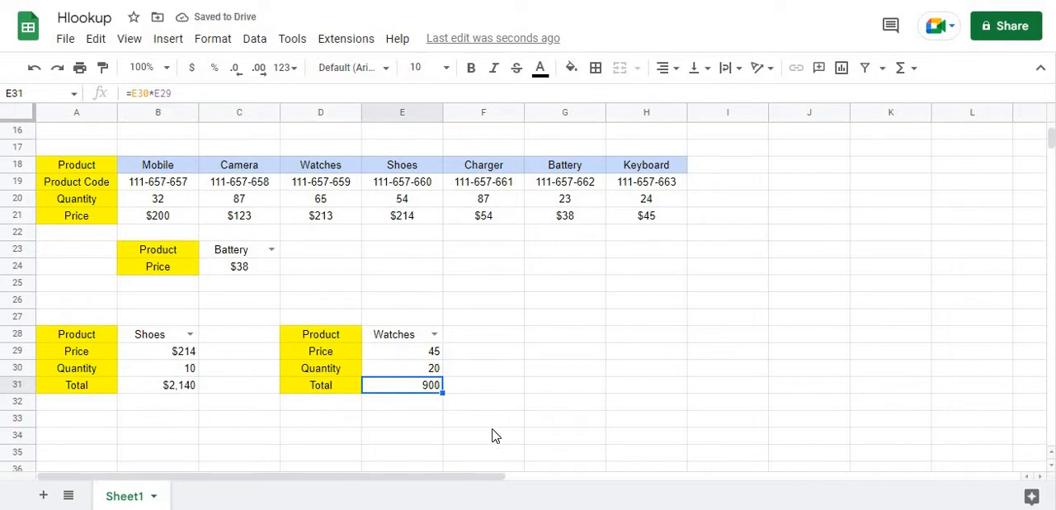
left_click(565, 353)
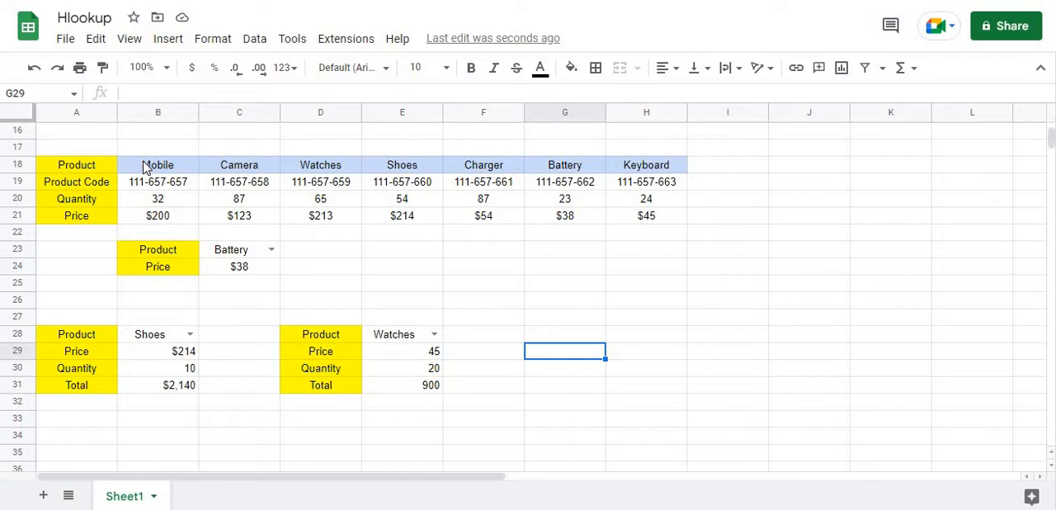
Create a named range called table for the product data including its labels, A18:H21
left_click_drag(145, 167, 656, 223)
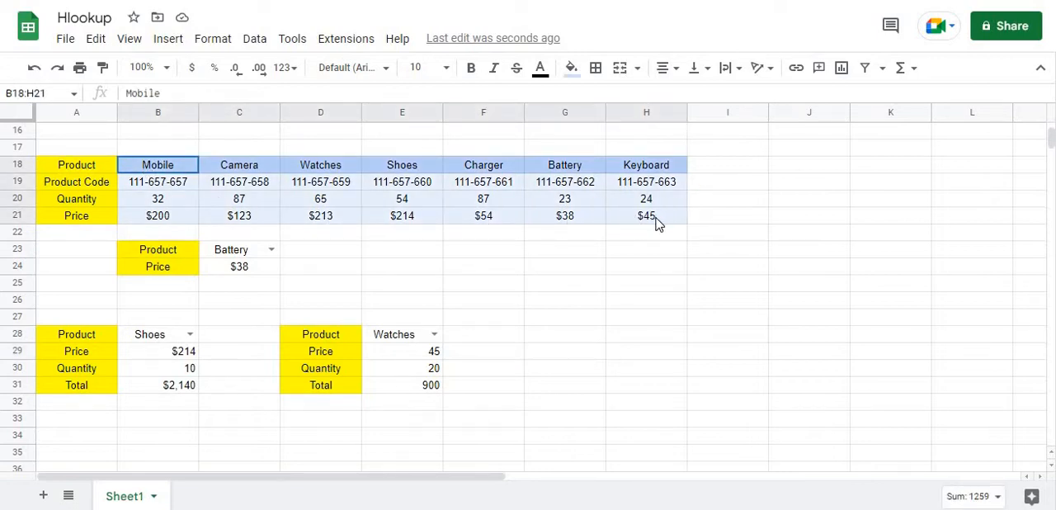
left_click(550, 237)
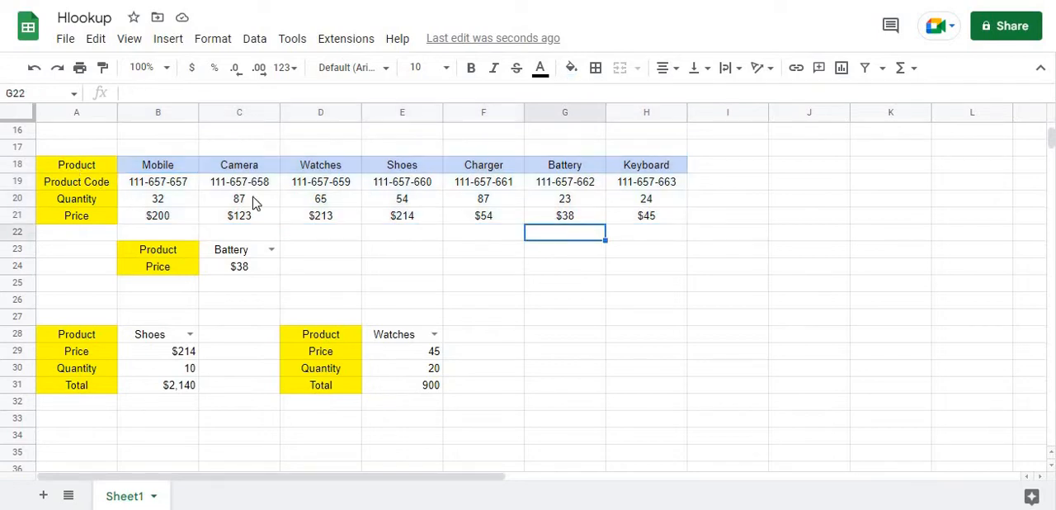
left_click_drag(77, 165, 667, 215)
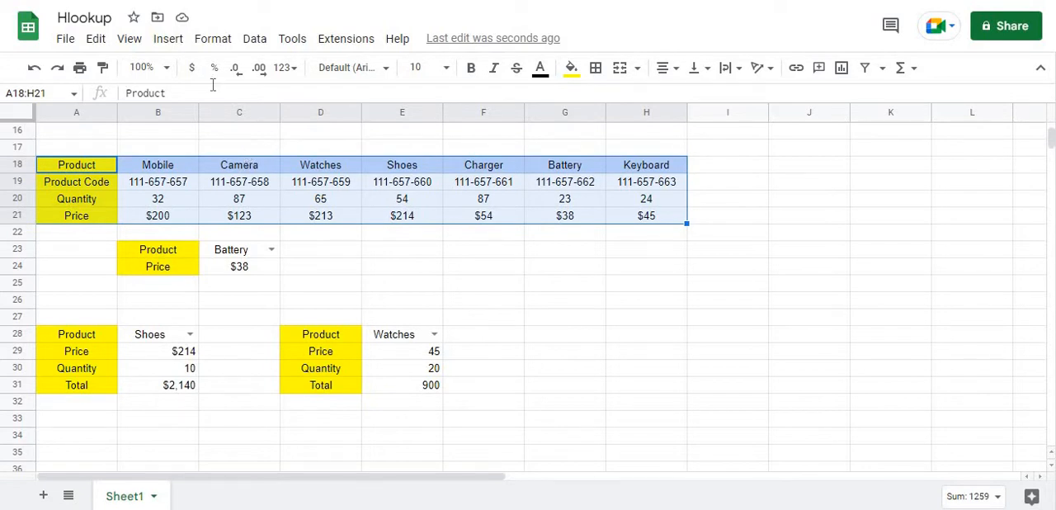
left_click(248, 41)
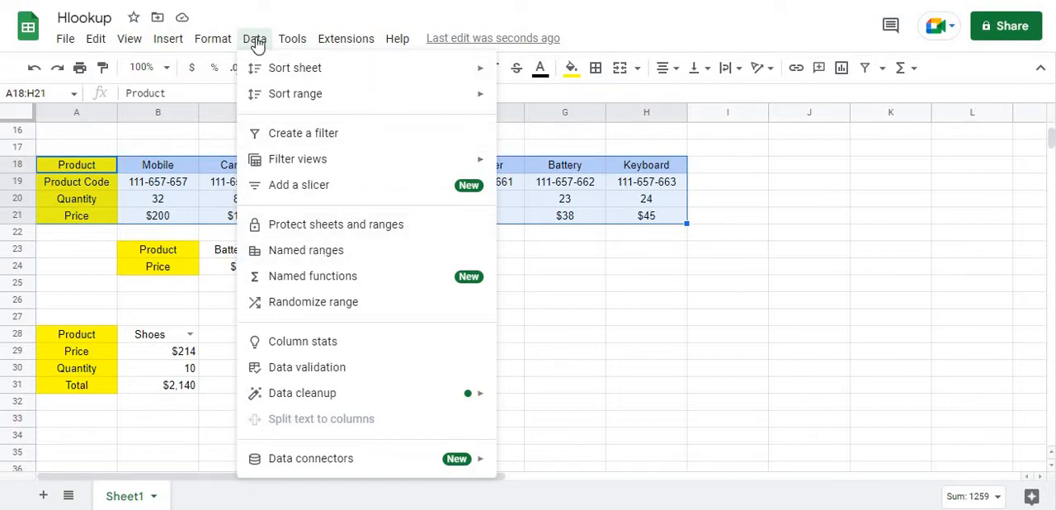
left_click(334, 258)
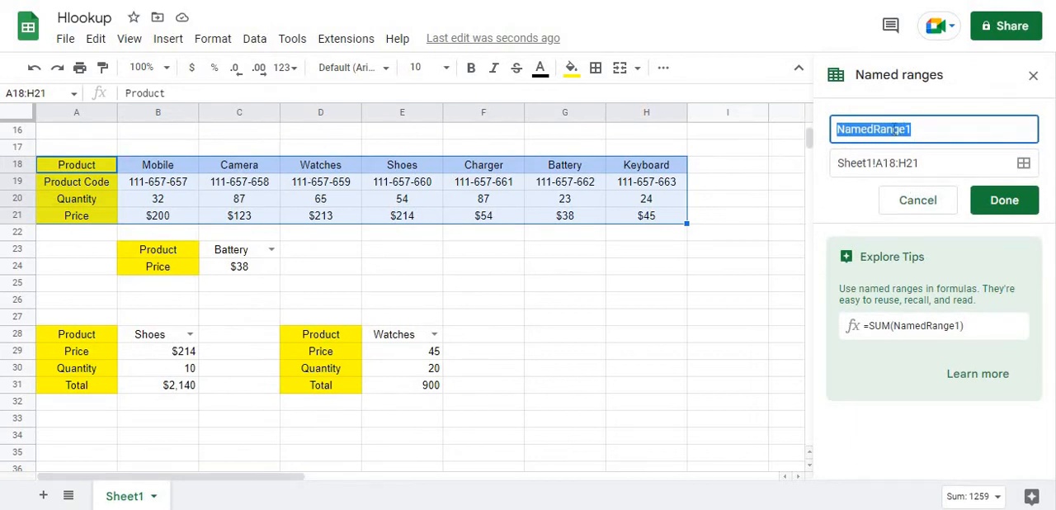
key("BackSpace")
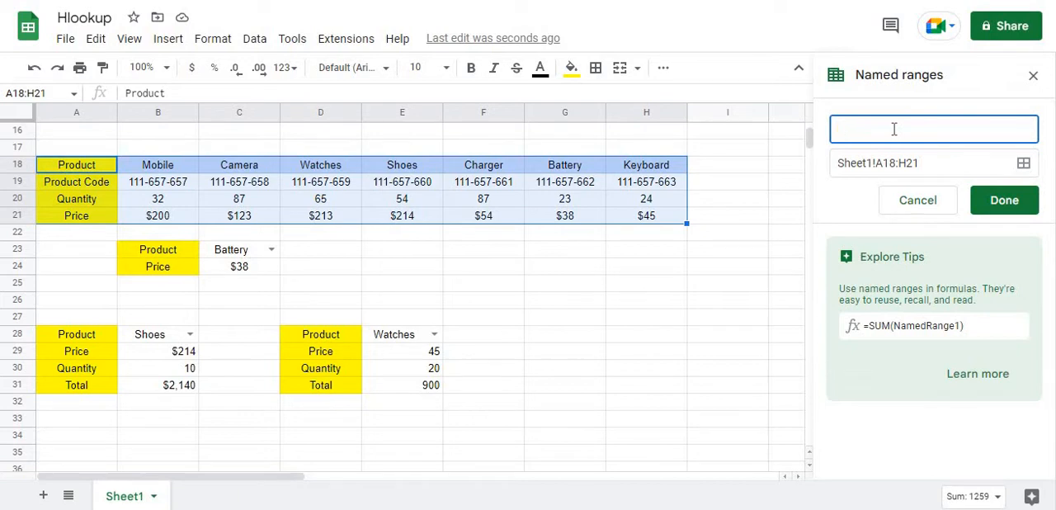
type("table")
left_click(993, 212)
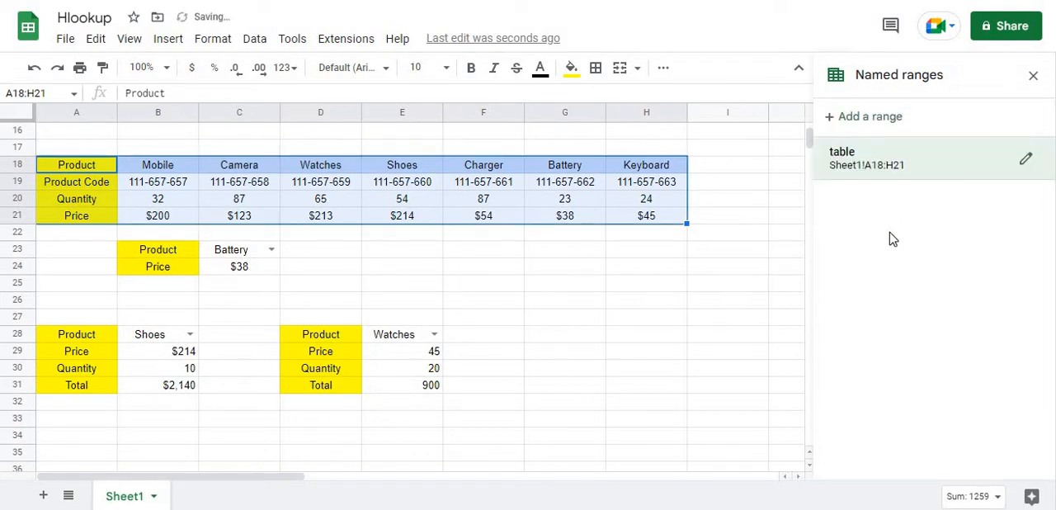
Check individual cells inside the product table and close the named ranges list
left_click(720, 216)
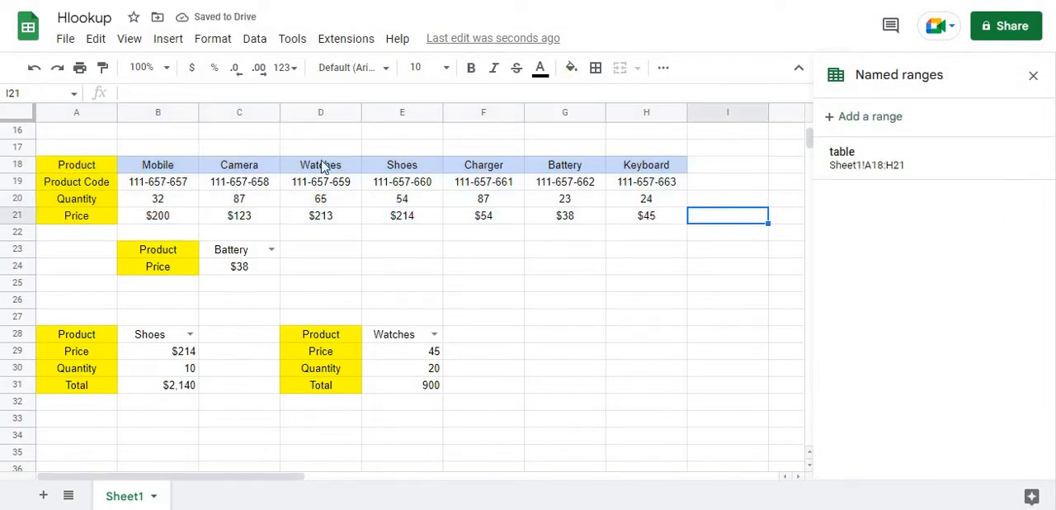
left_click(82, 165)
left_click(157, 214)
left_click(313, 198)
left_click(485, 183)
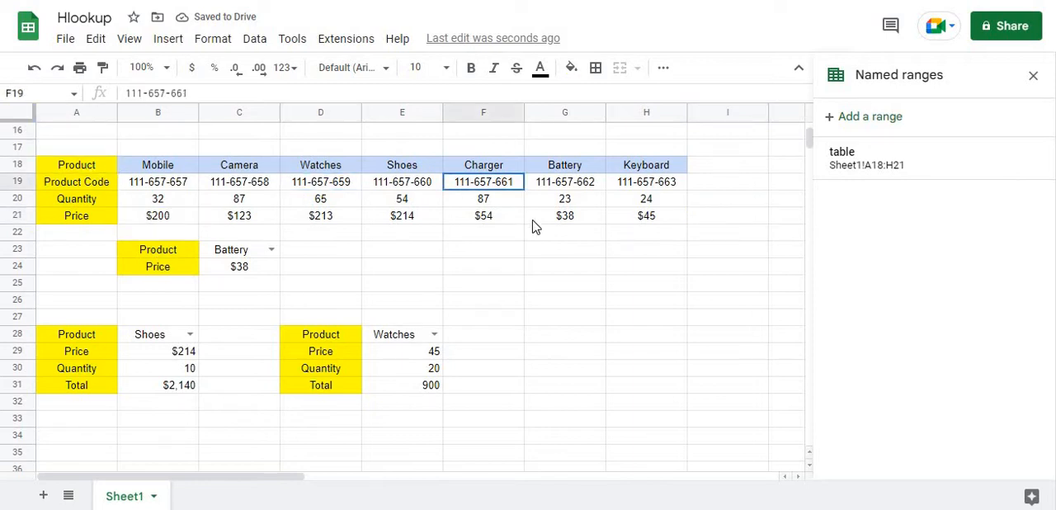
left_click(683, 318)
left_click(1031, 78)
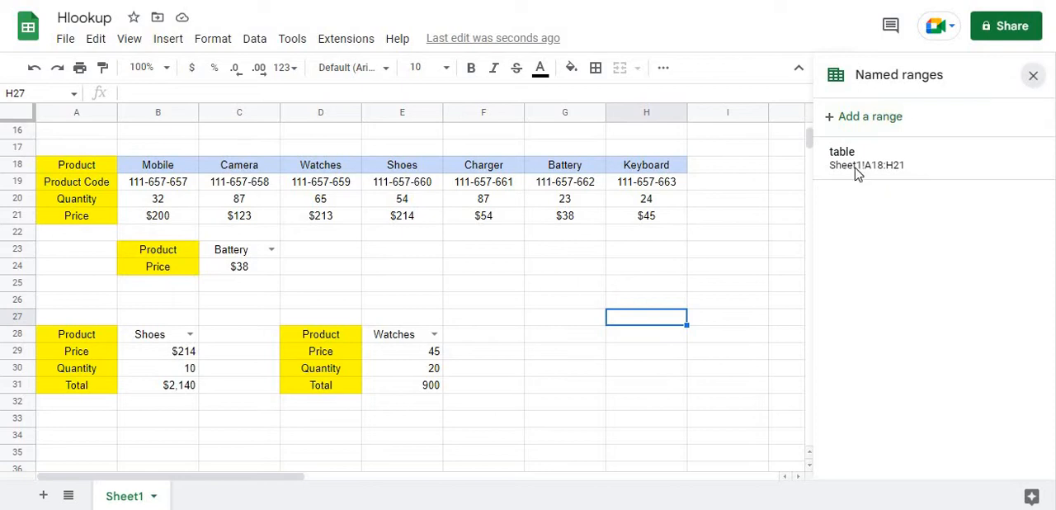
Check which name A18:H21 carries when selected, and jump to the range by its name table
left_click(89, 167)
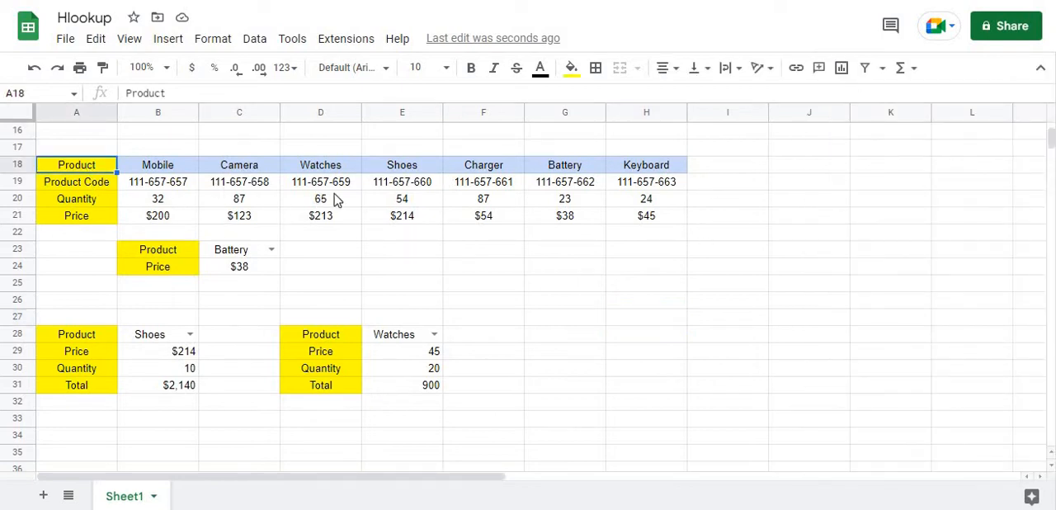
left_click_drag(85, 169, 622, 227)
left_click(716, 239)
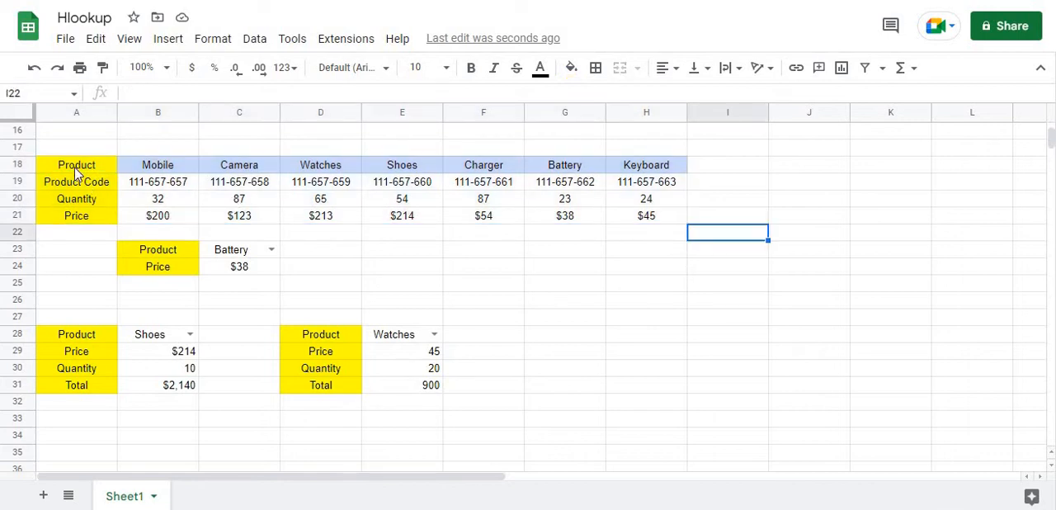
left_click_drag(72, 165, 641, 217)
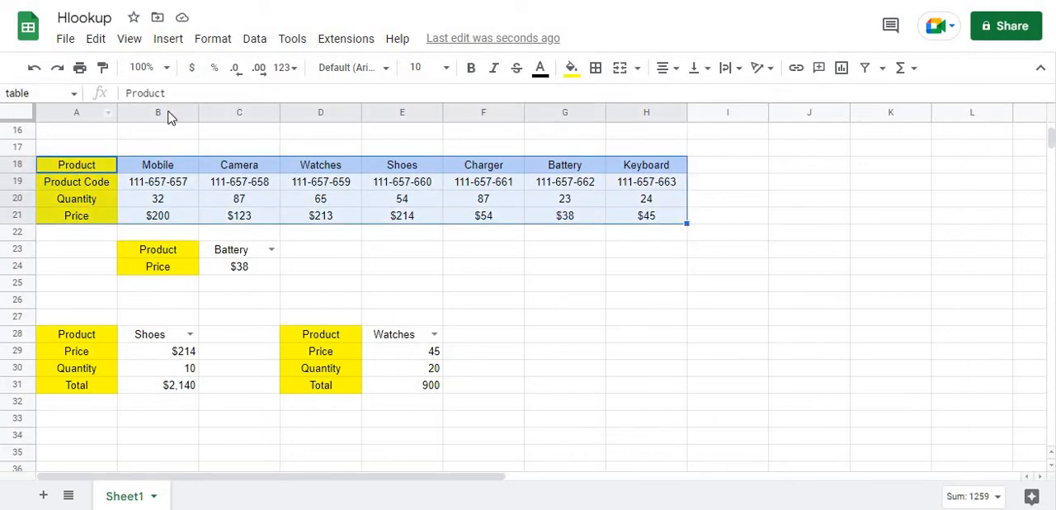
left_click(791, 204)
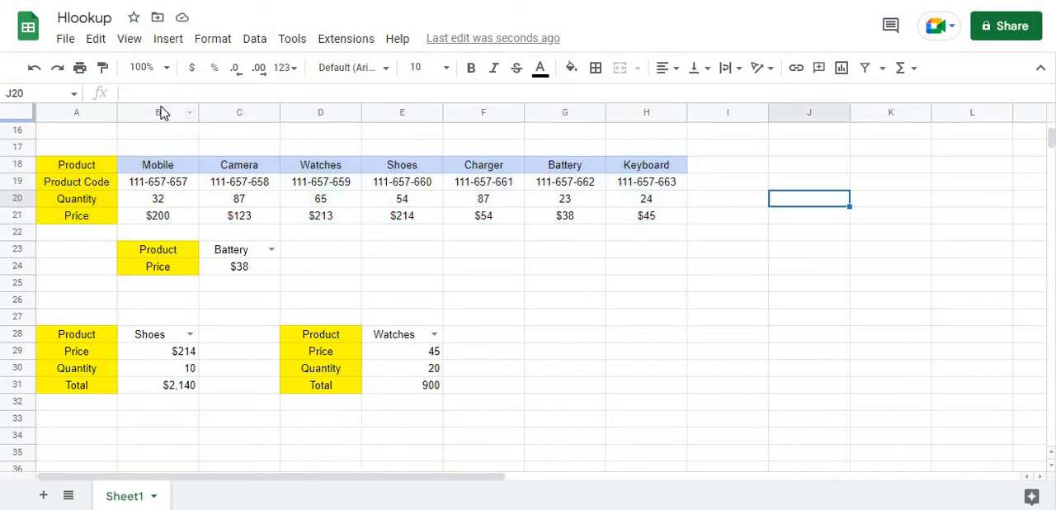
left_click(74, 93)
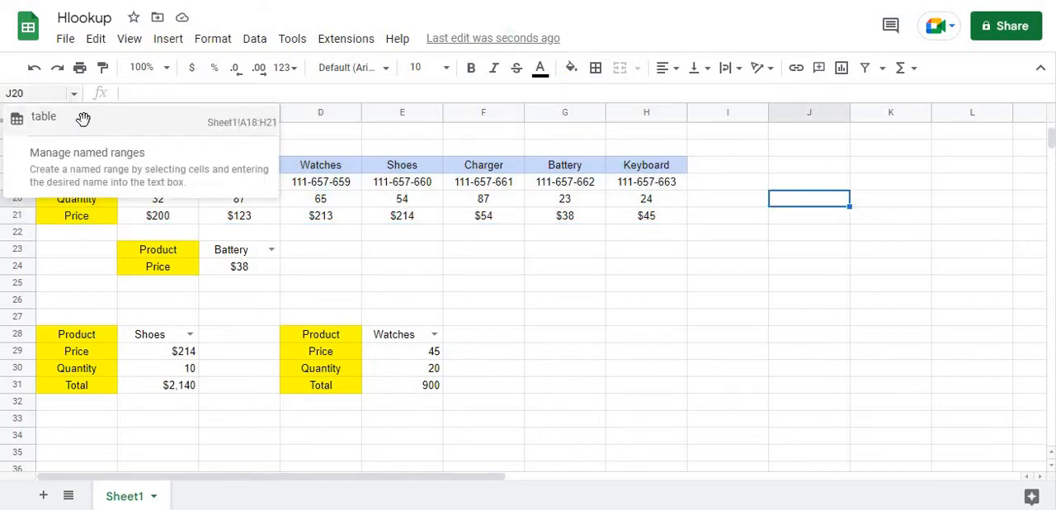
left_click(76, 120)
left_click(679, 271)
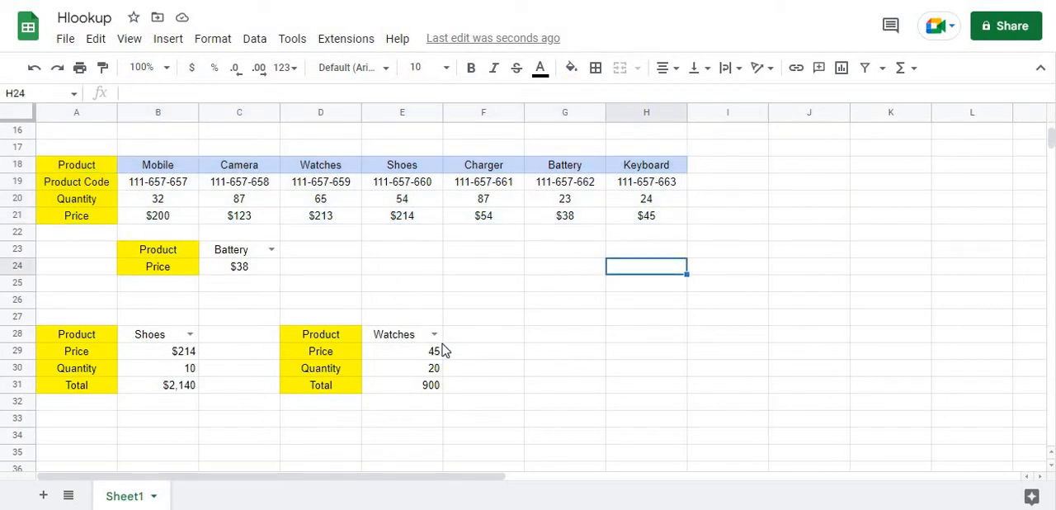
Replace the range B18:H21 in the HLOOKUP formula of E29 with the named range table
left_click(478, 338)
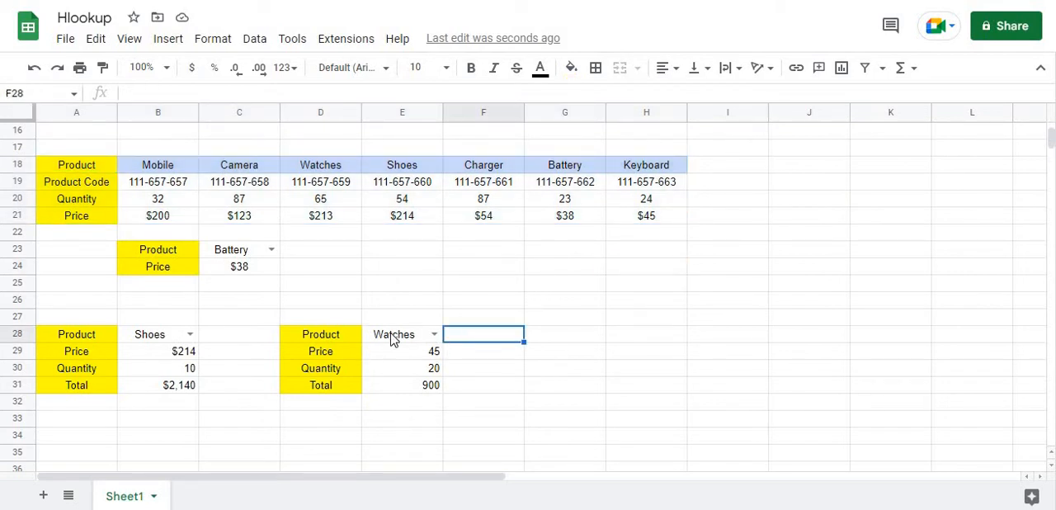
left_click(401, 360)
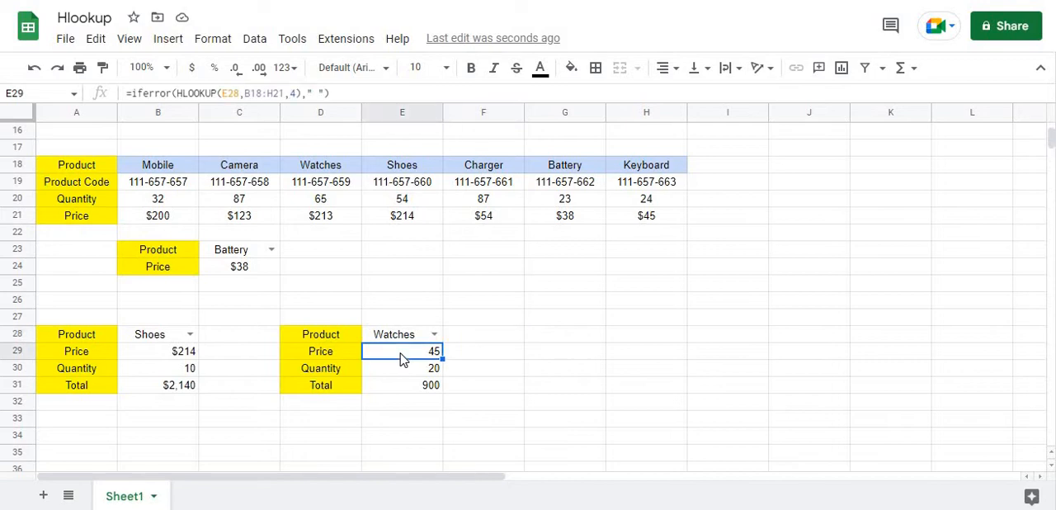
left_click(291, 93)
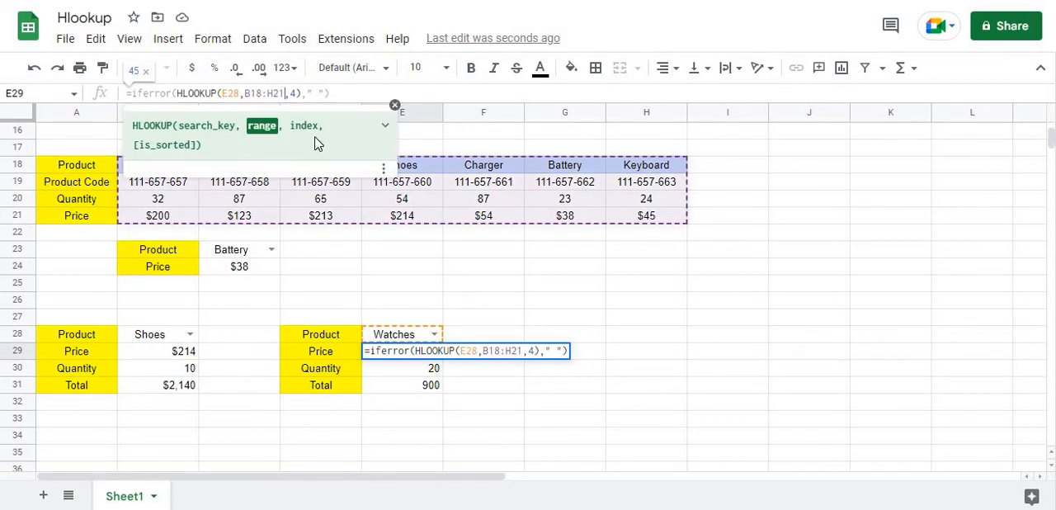
key("BackSpace")
key("BackSpace")
key("BackSpace")
key("BackSpace")
key("BackSpace")
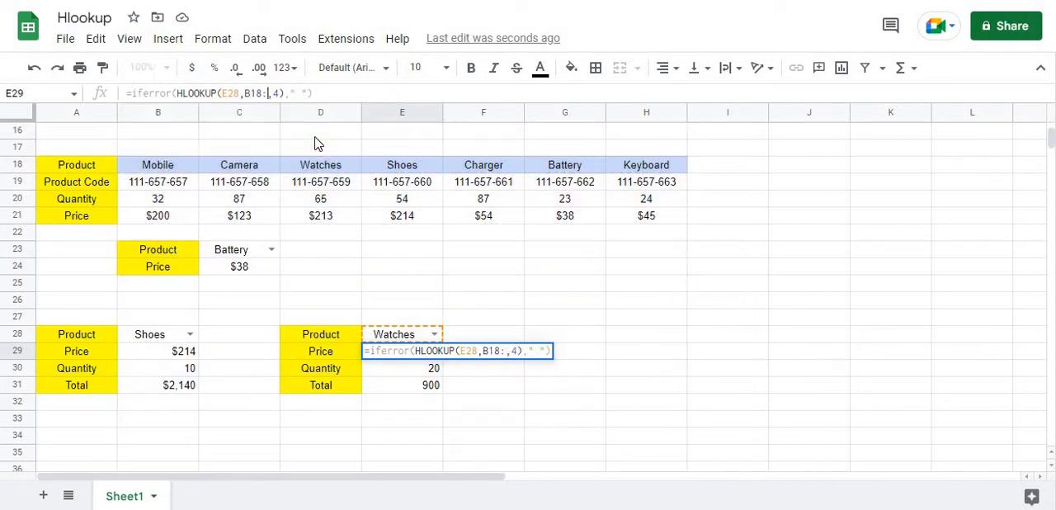
key("BackSpace")
key("BackSpace")
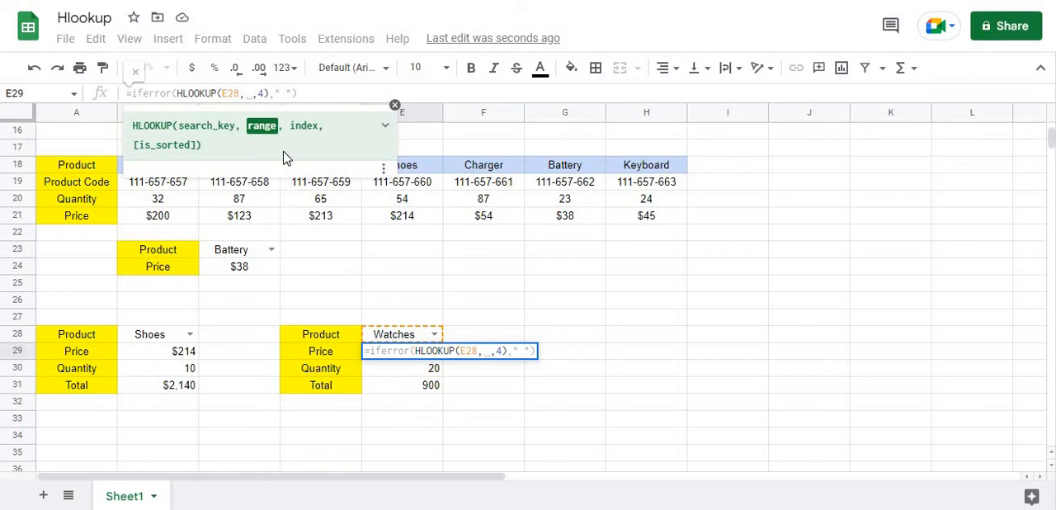
type("tabl")
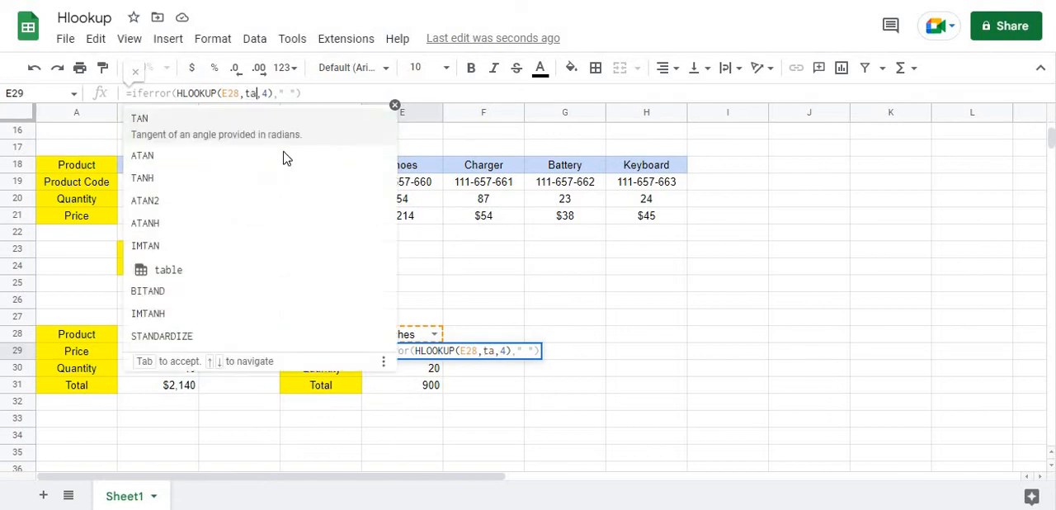
key("Tab")
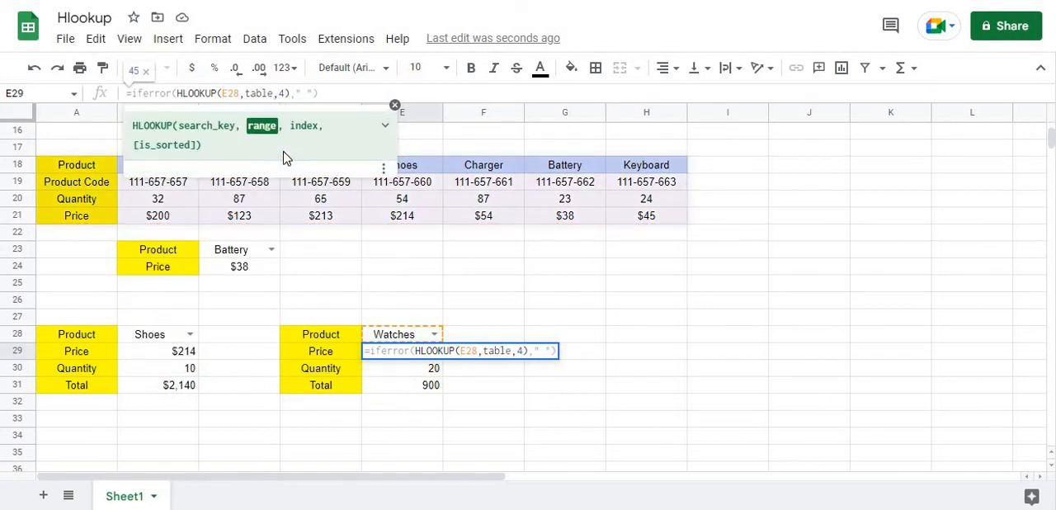
key("Return")
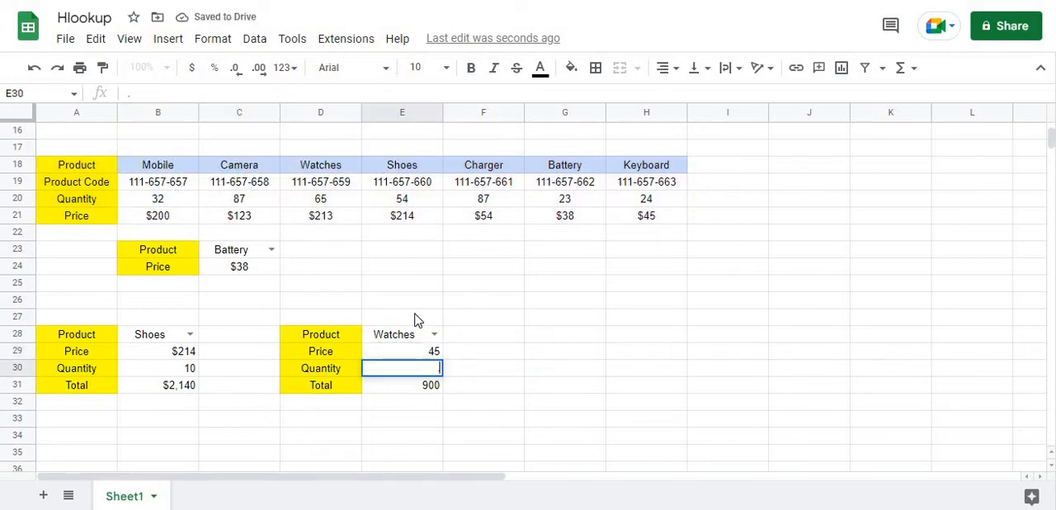
Set the second order's quantity in E30 to 1, replacing the stray period
left_click(498, 364)
left_click(421, 369)
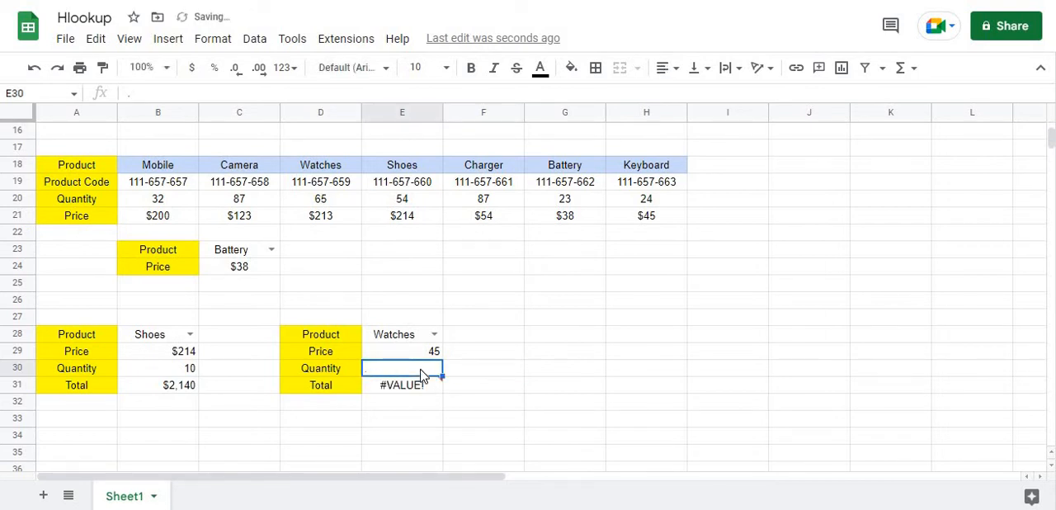
type("1")
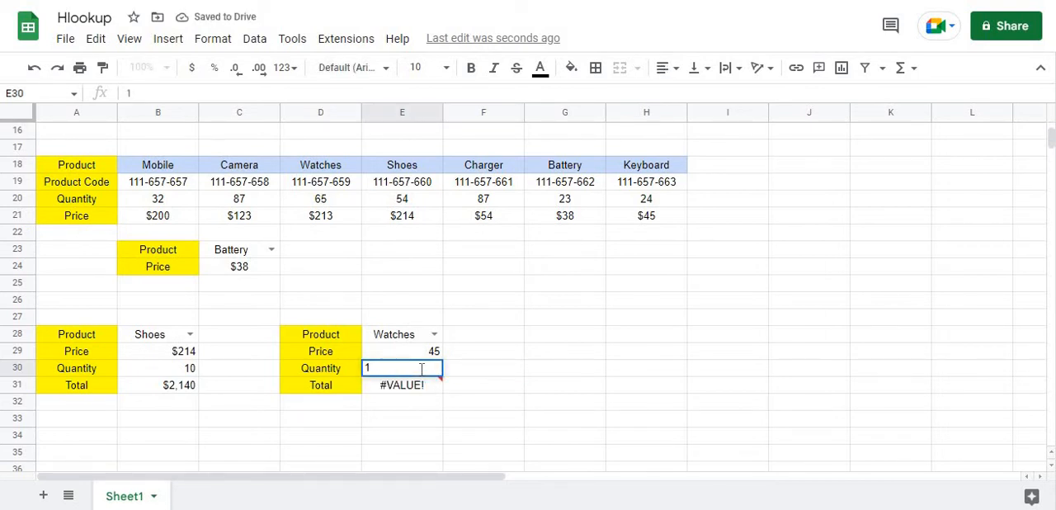
key("Return")
left_click(490, 372)
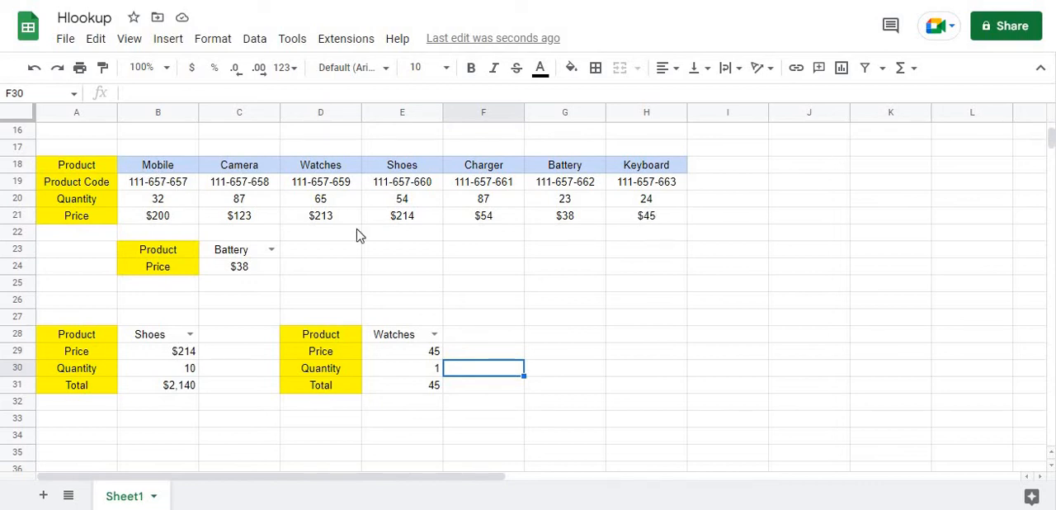
Replace the battery price formula in C24 with =hlookup(C23,table,4,0), using the named range, and check the entered formula
left_click(252, 272)
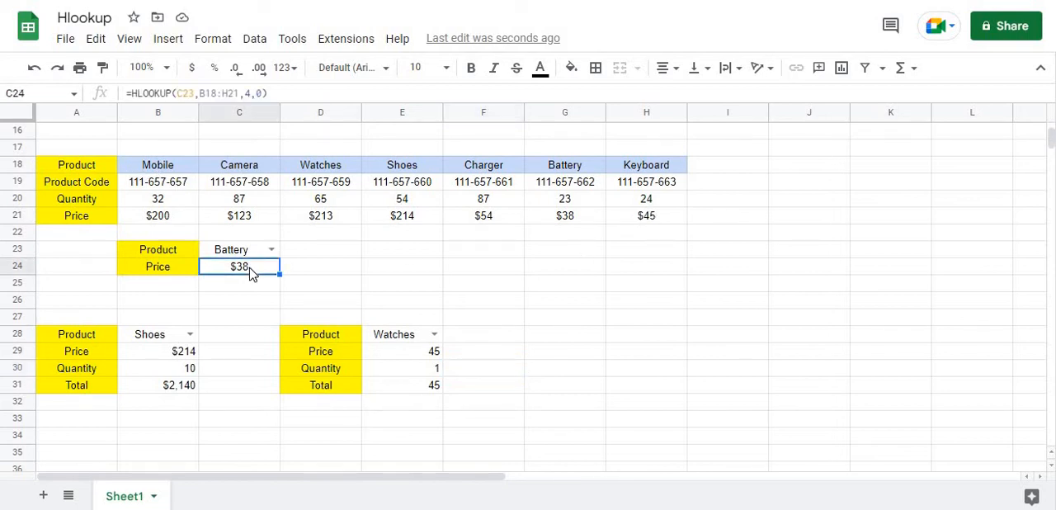
key("Delete")
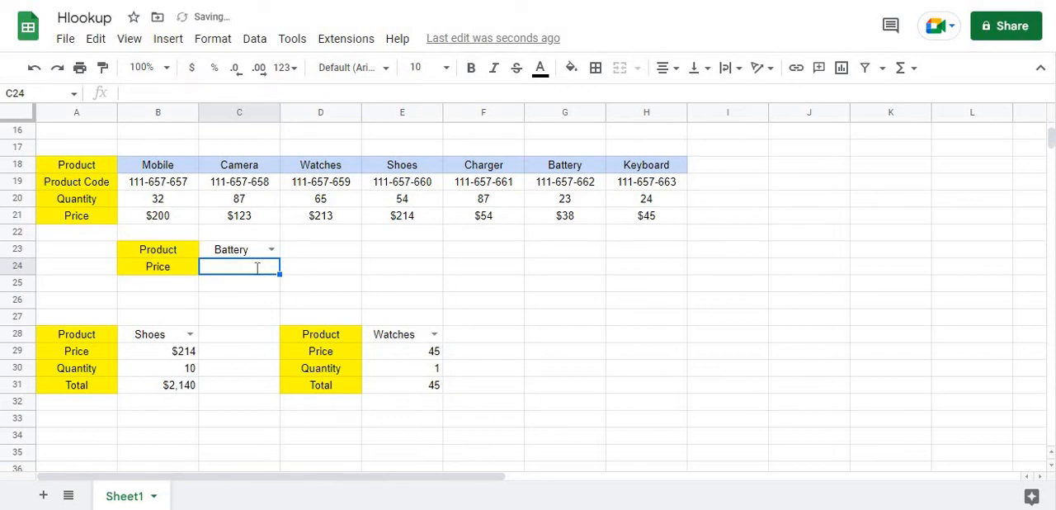
type("=hlook")
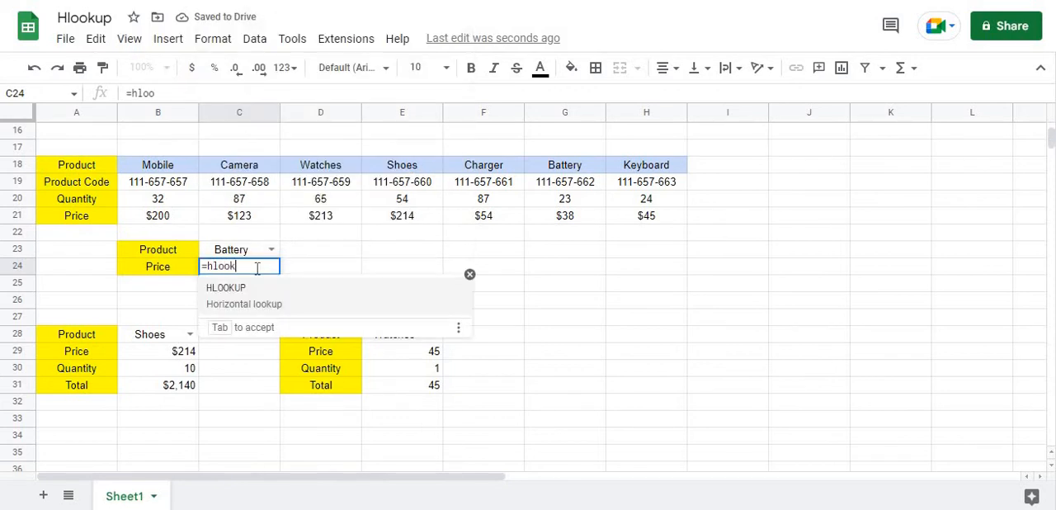
type("up")
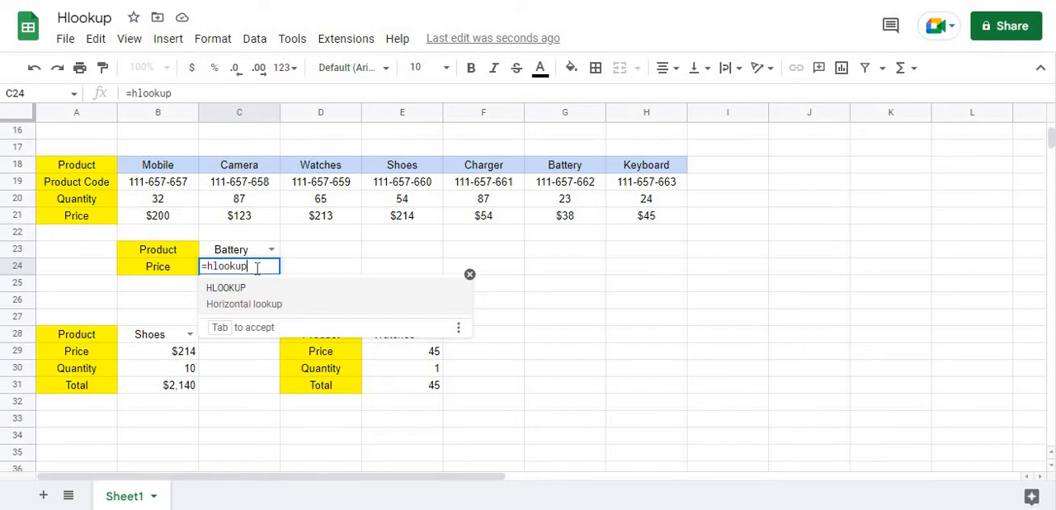
type("(")
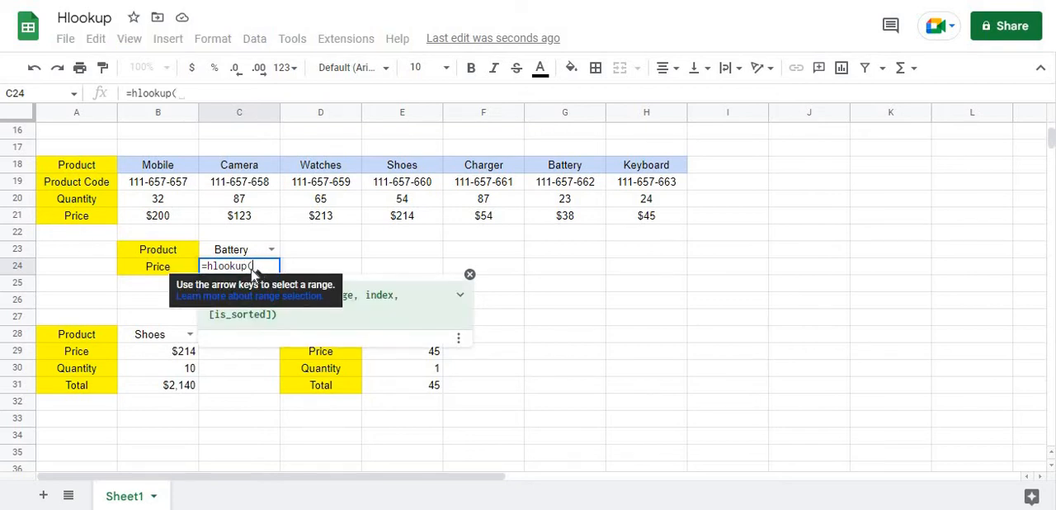
left_click(228, 252)
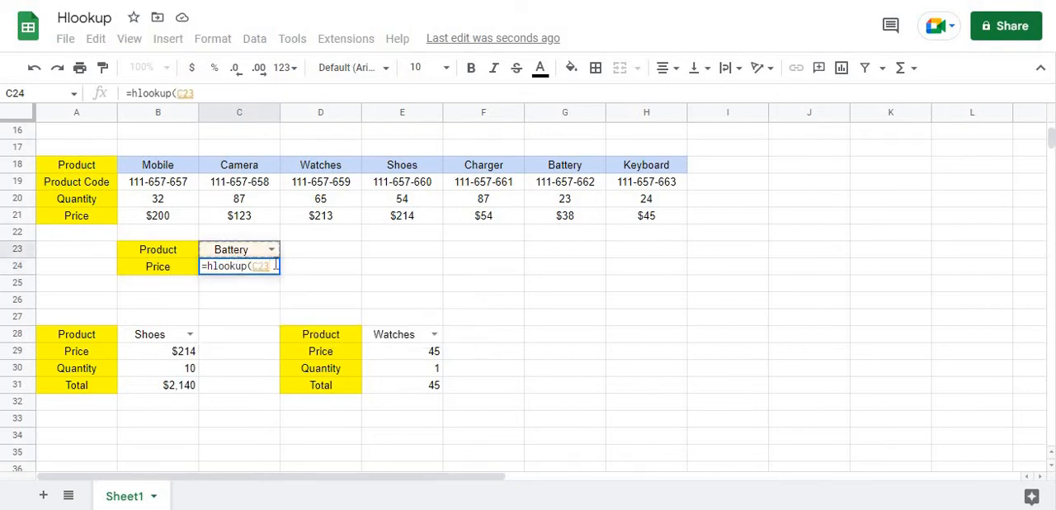
type(",")
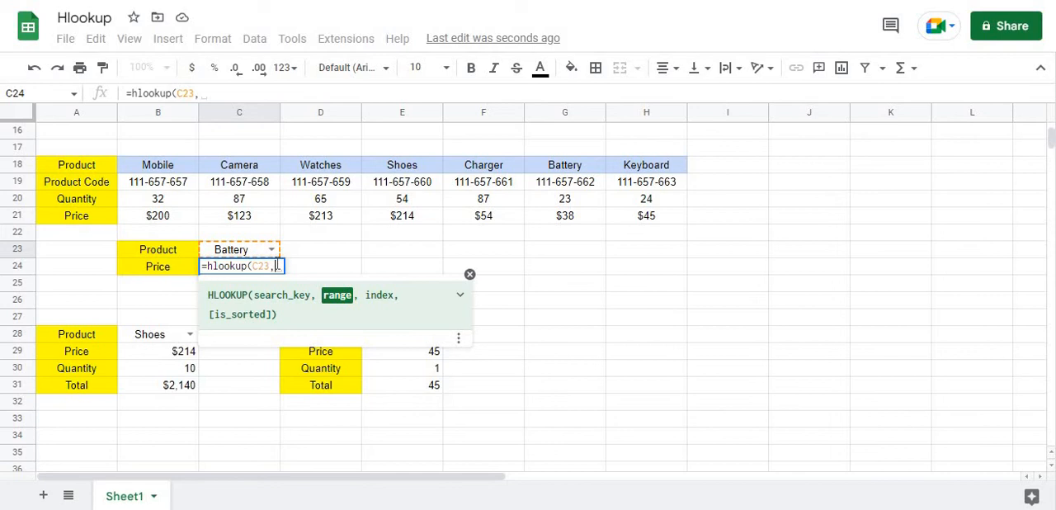
type("table")
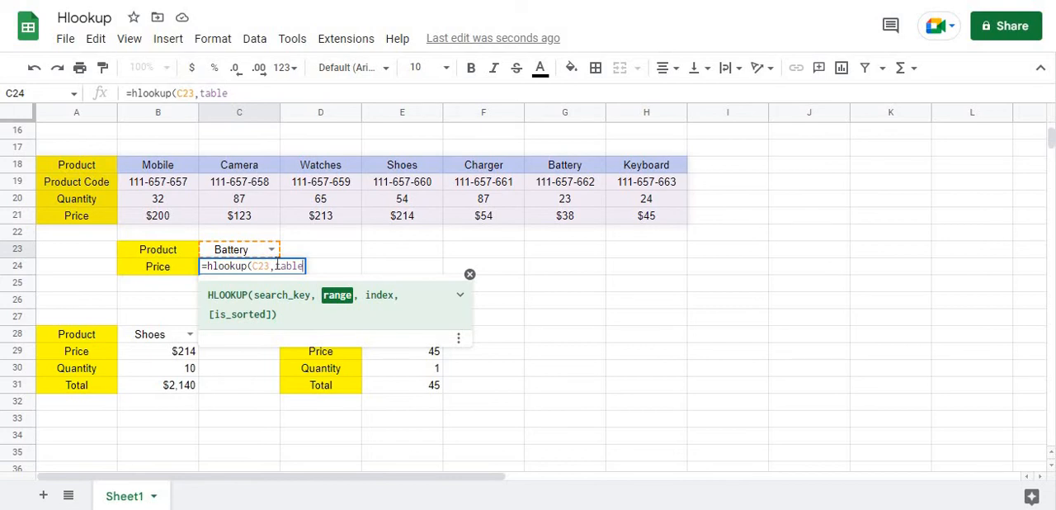
type(",")
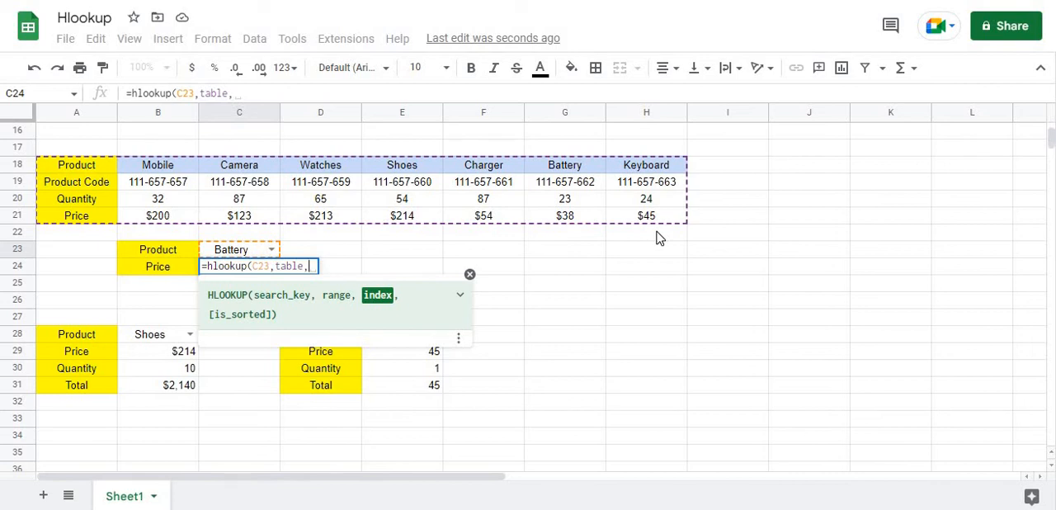
type("4")
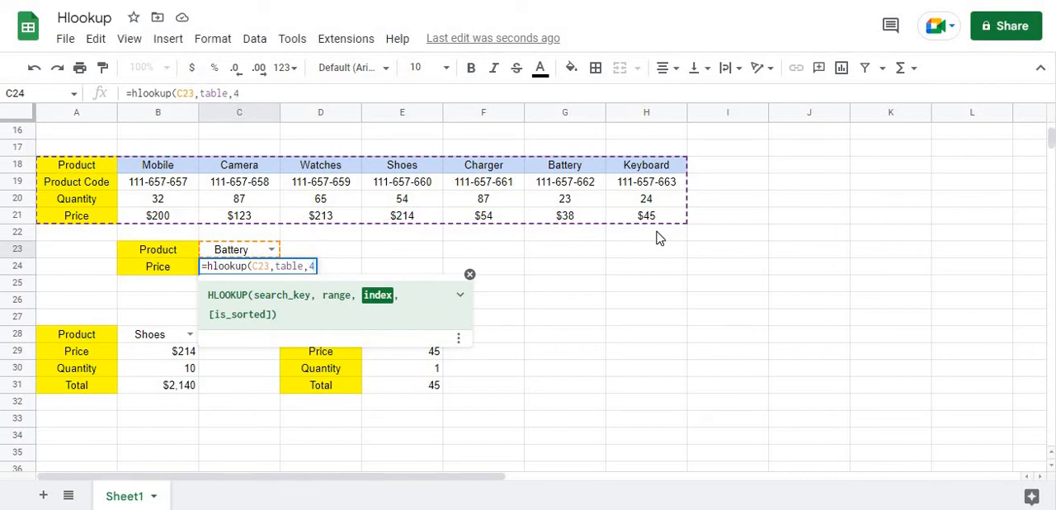
type(",")
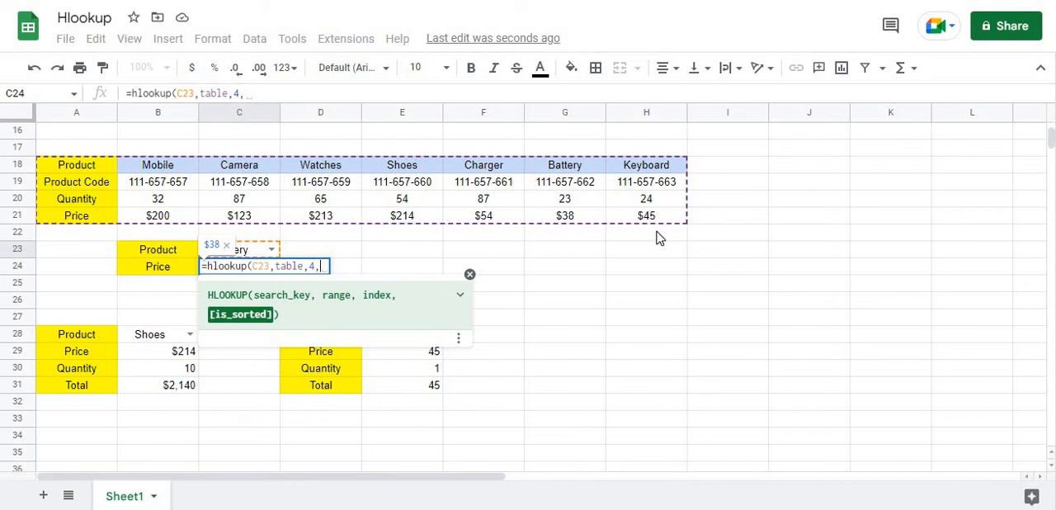
type("0)")
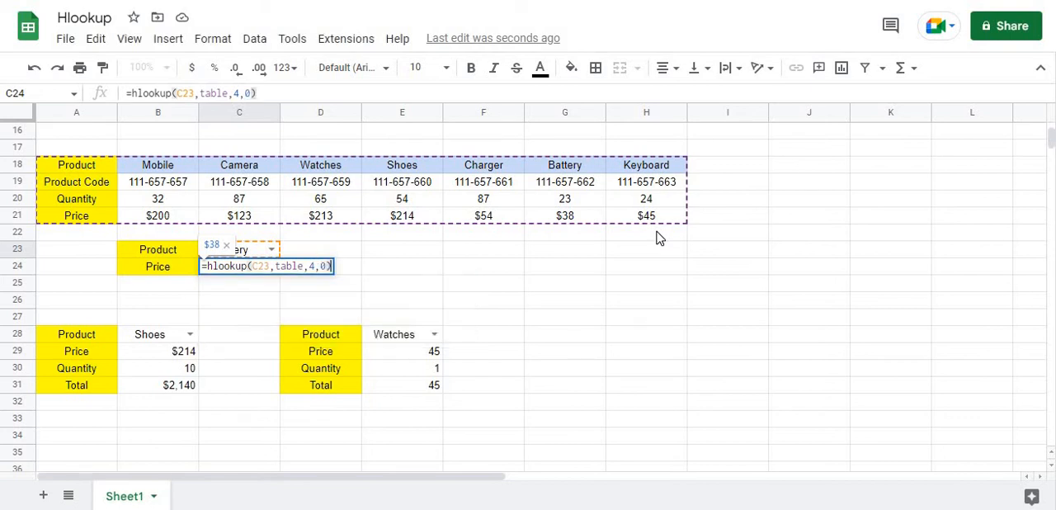
key("Return")
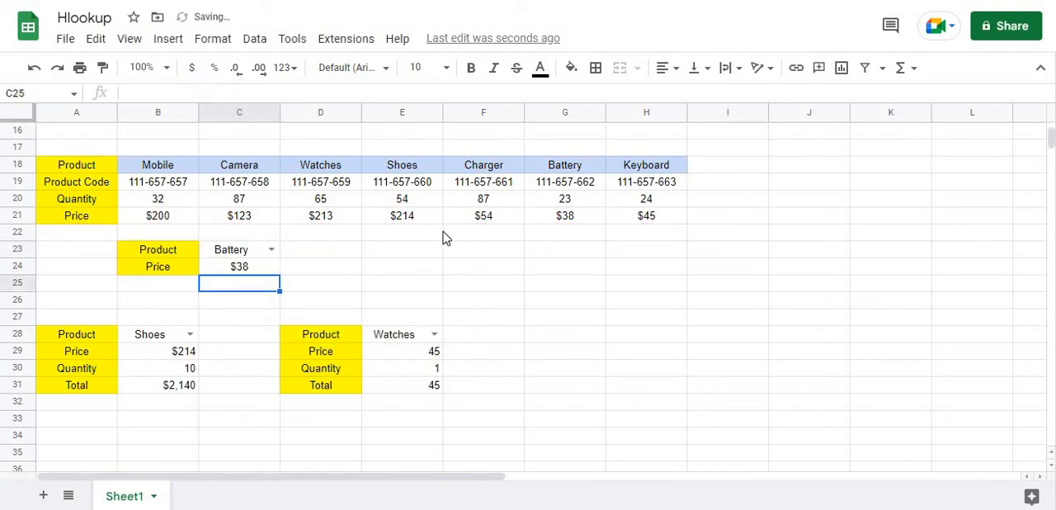
left_click(273, 274)
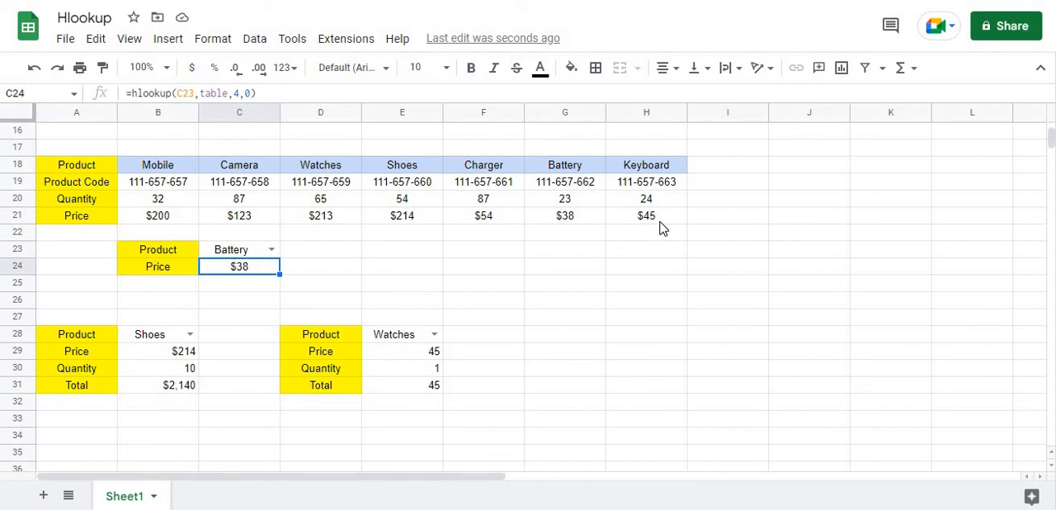
Select the distant empty cell J626, jump from there to the product table by its range name table, and deselect the range
left_click(766, 272)
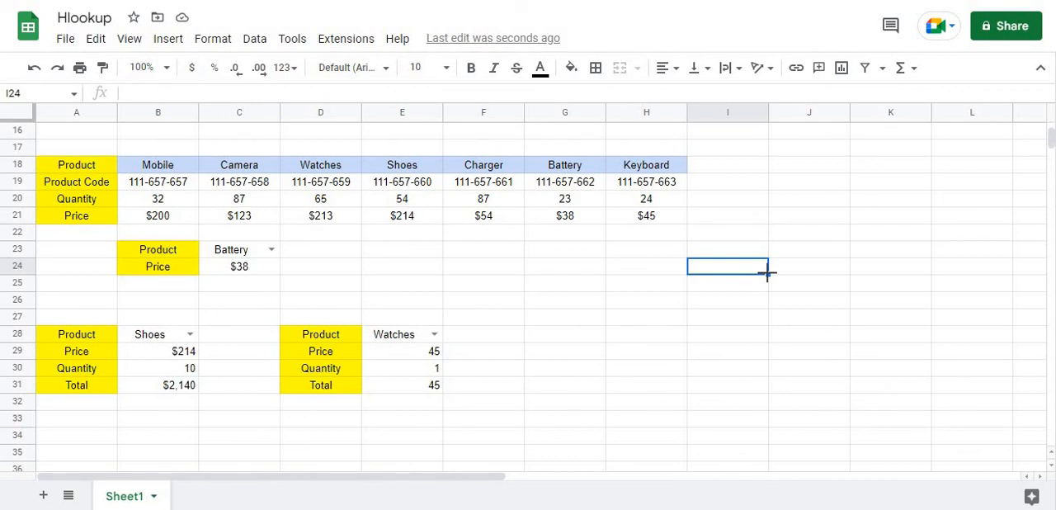
left_click(72, 97)
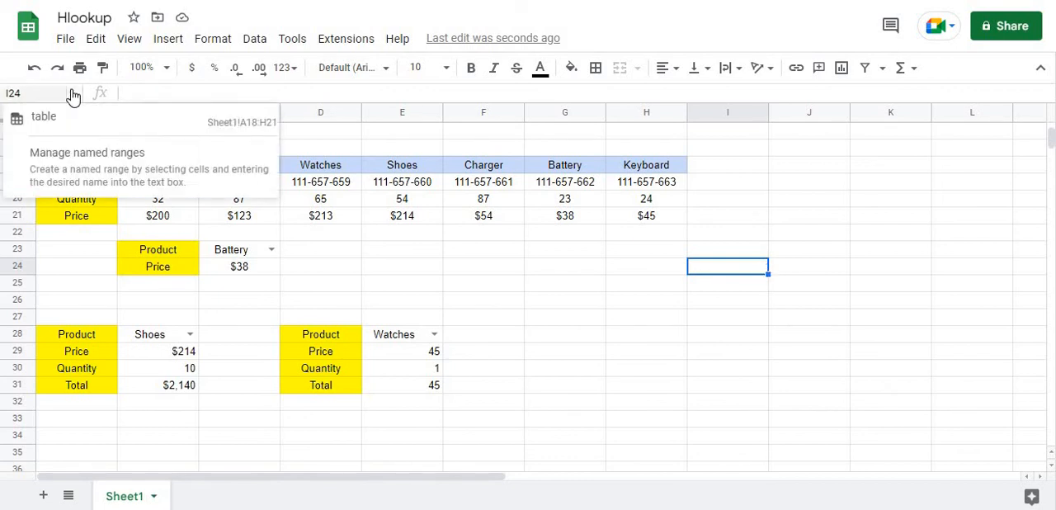
left_click(847, 353)
scroll(848, 354, "down", 13)
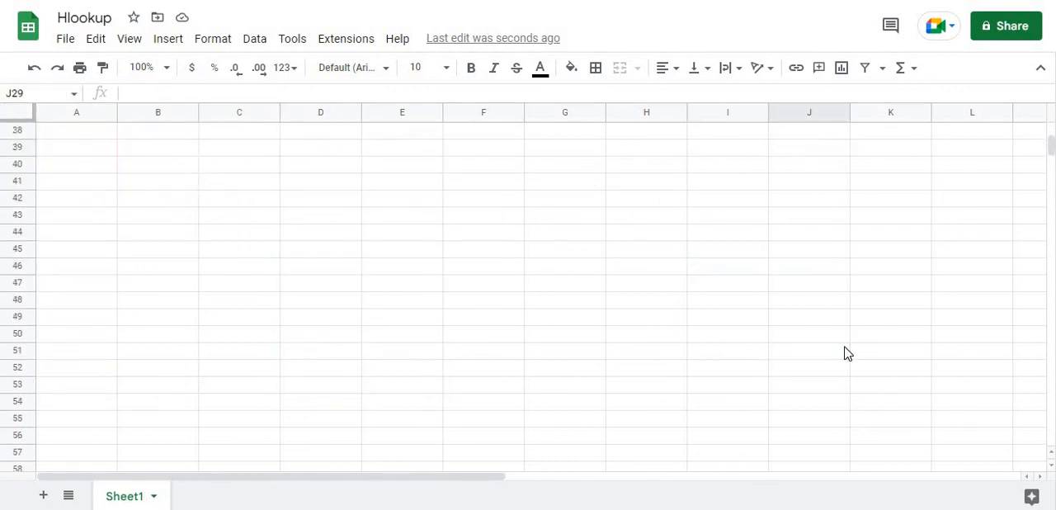
left_click_drag(1050, 171, 1031, 332)
left_click(801, 354)
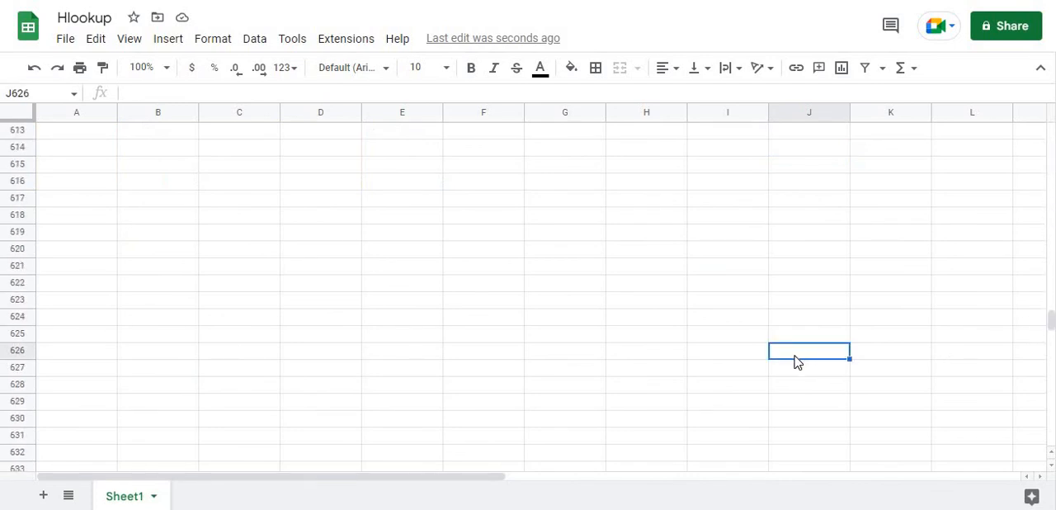
left_click(73, 96)
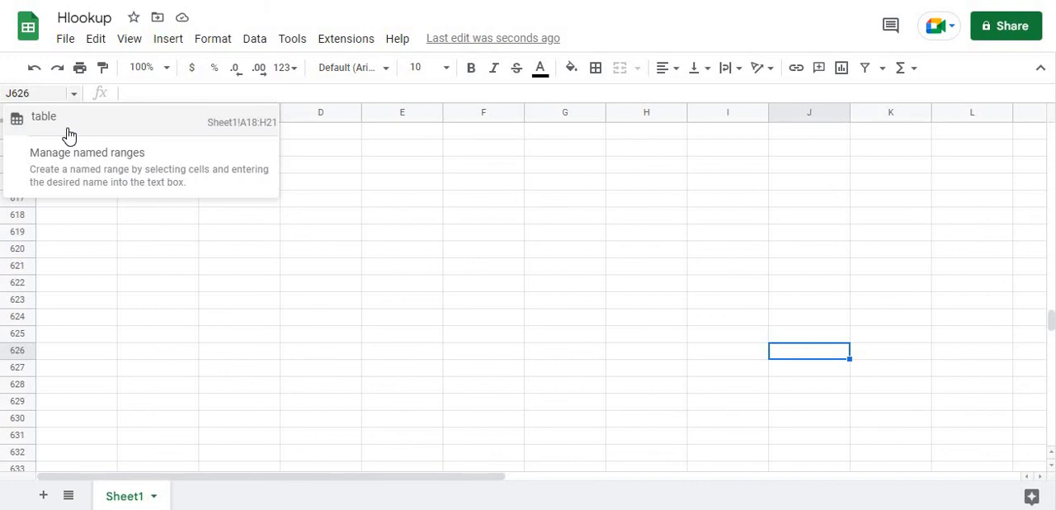
left_click(69, 135)
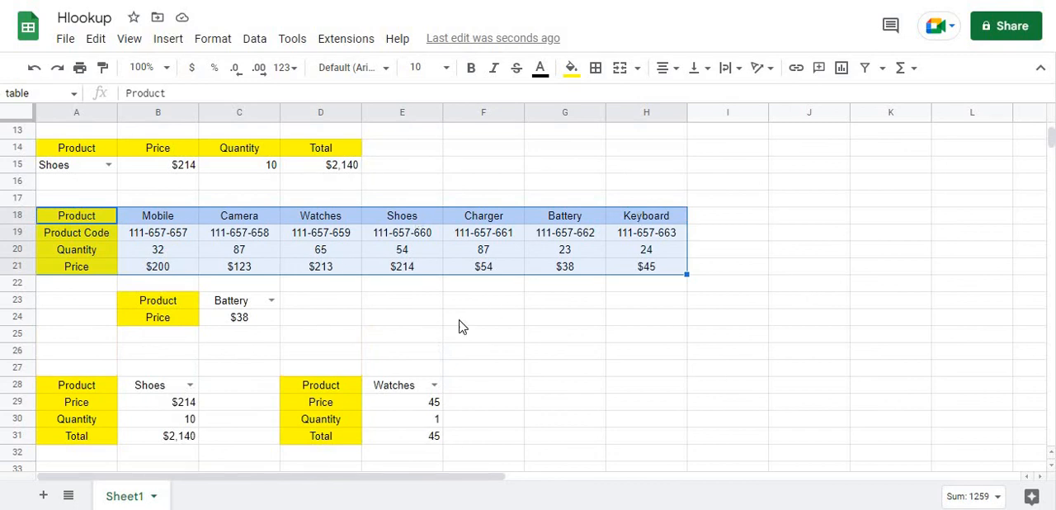
left_click(695, 273)
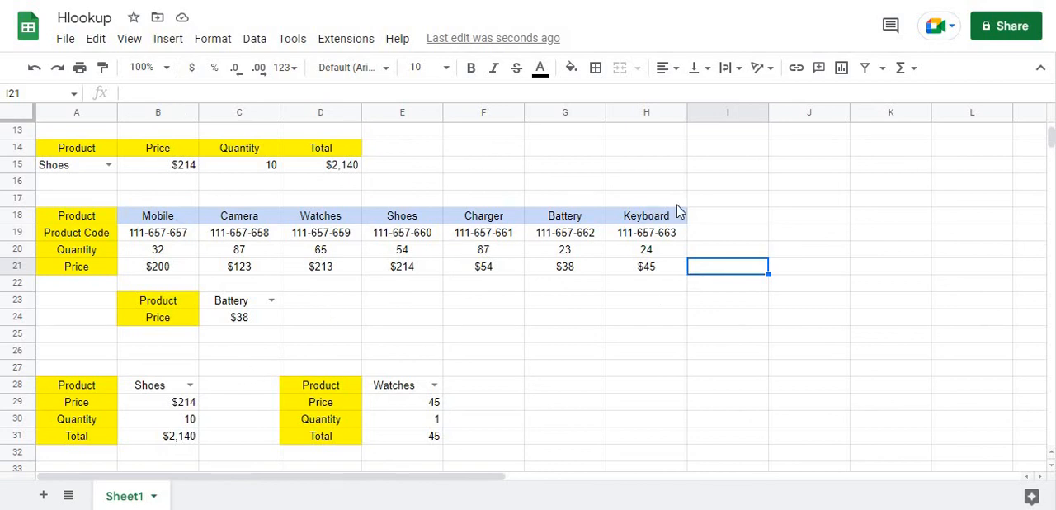
left_click(787, 206)
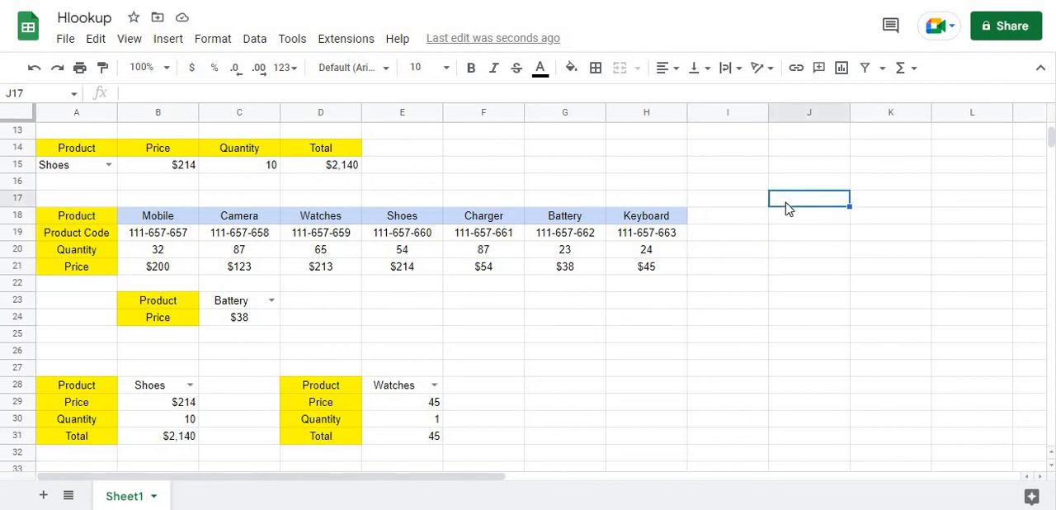